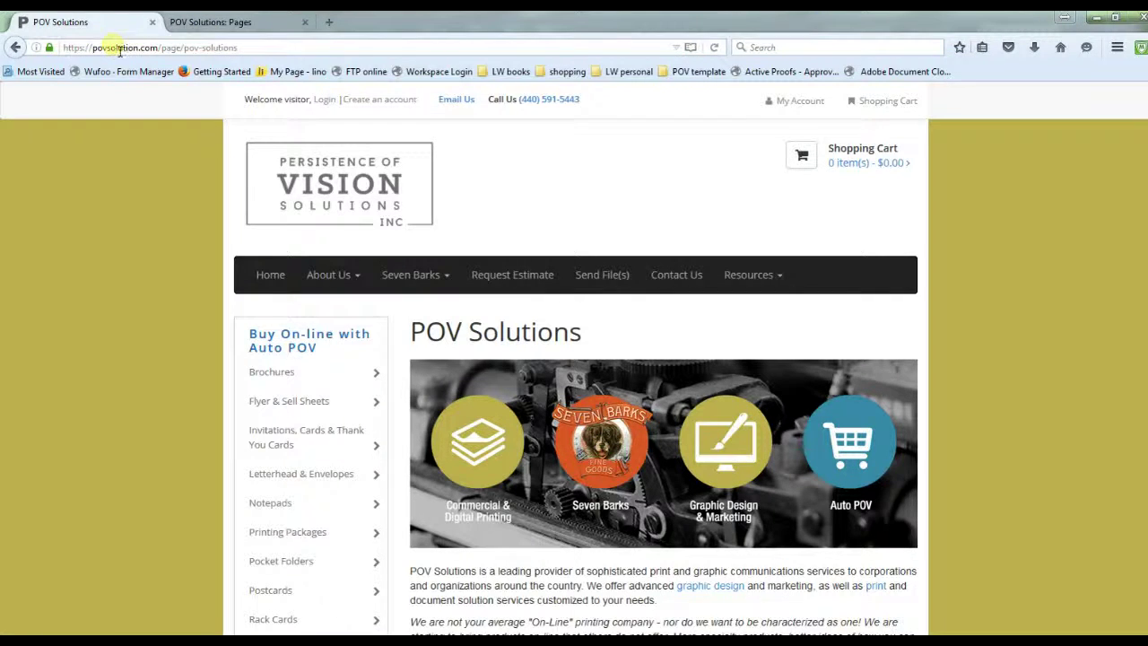
Go to the 'How to Create a High Resolution PDF' guide from the site's Resources menu
{"action": "left_click", "coordinate": [765, 283]}
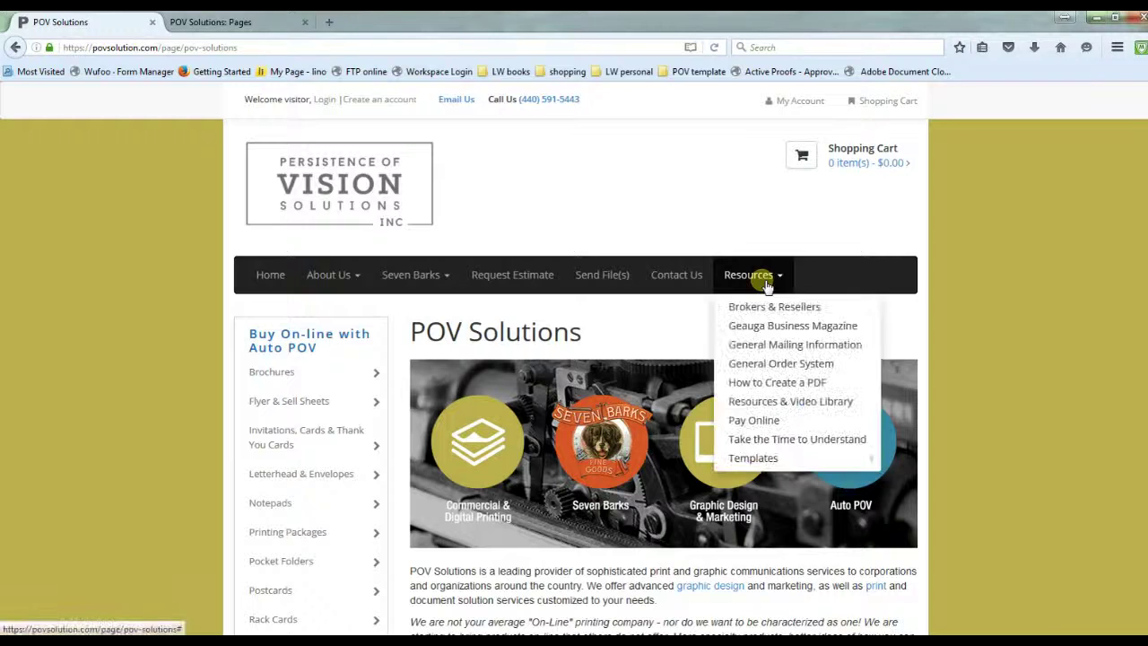
{"action": "left_click", "coordinate": [766, 386]}
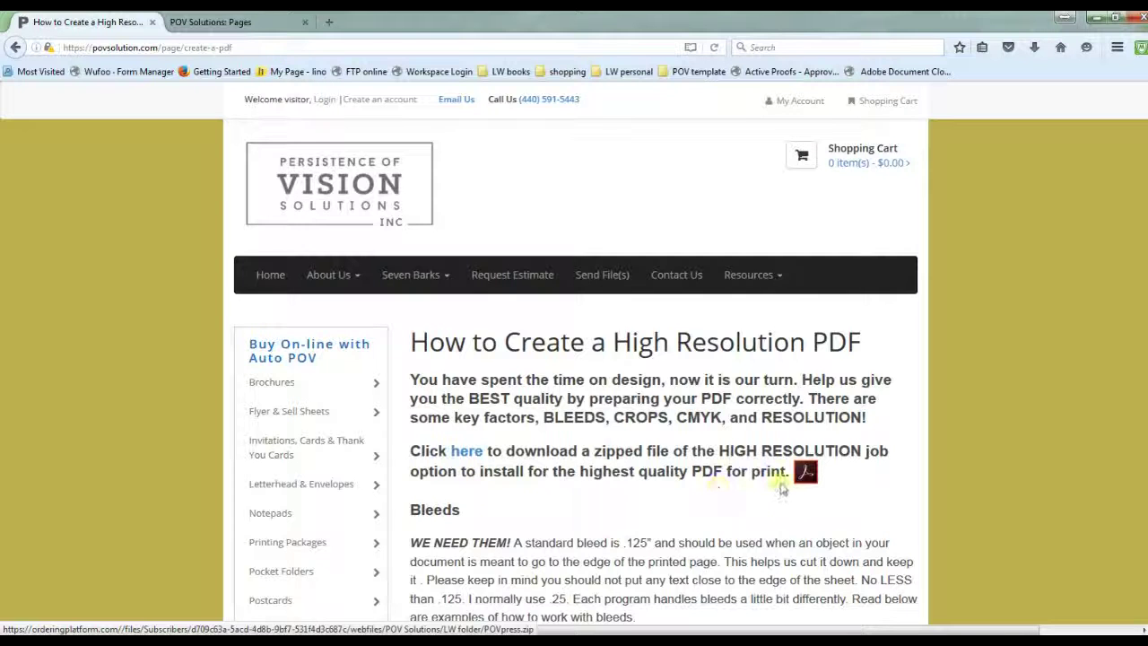
Save the POVpress.zip (2.1 KB) job options download and show it in its Downloads folder
{"action": "left_click", "coordinate": [806, 475]}
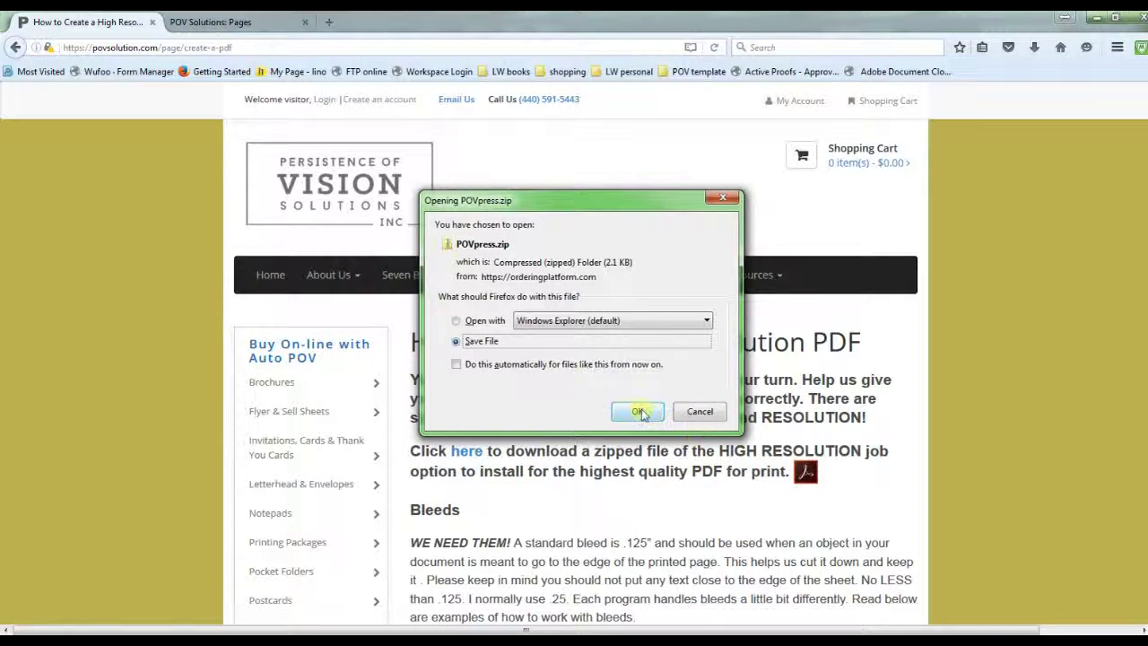
{"action": "left_click", "coordinate": [638, 410]}
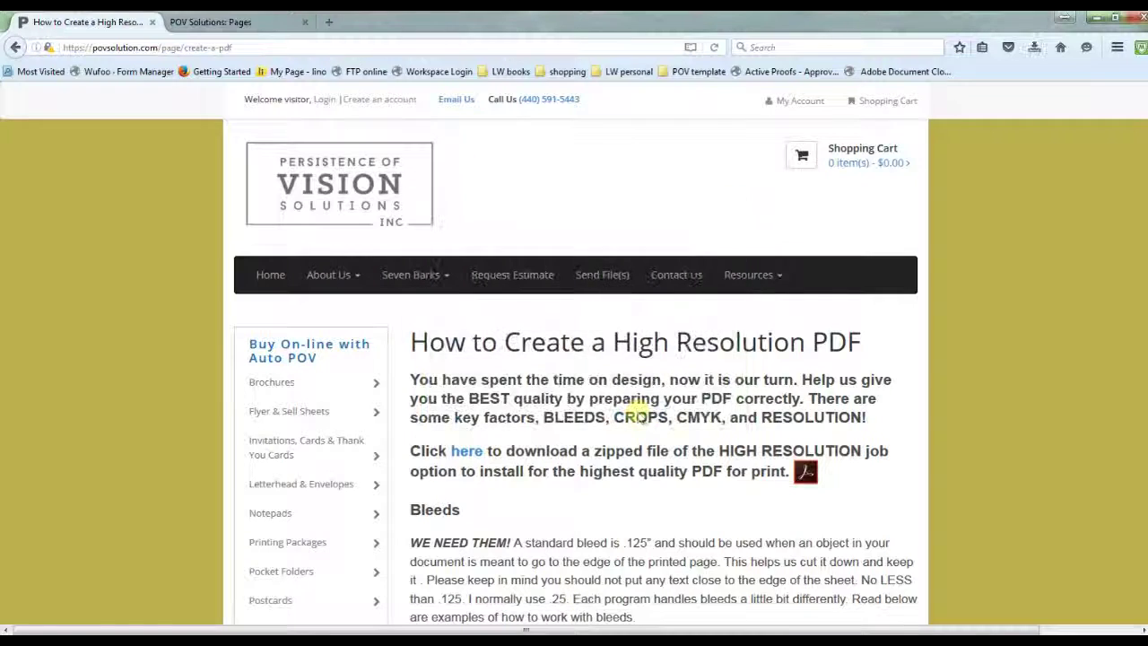
{"action": "left_click", "coordinate": [1037, 49]}
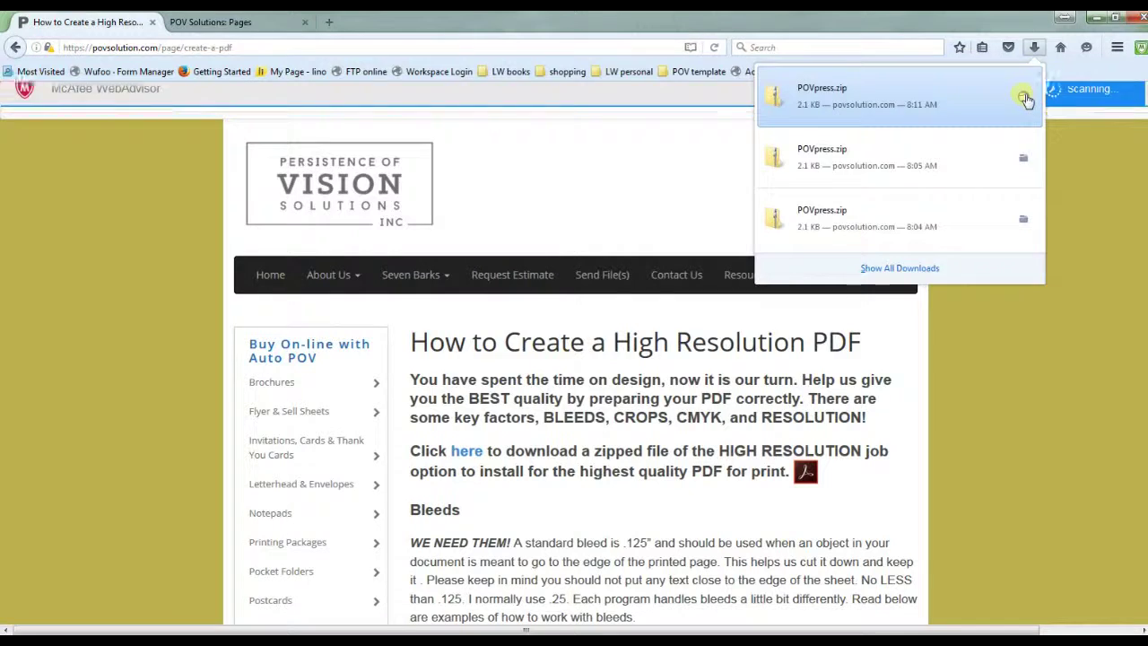
{"action": "left_click", "coordinate": [1024, 97]}
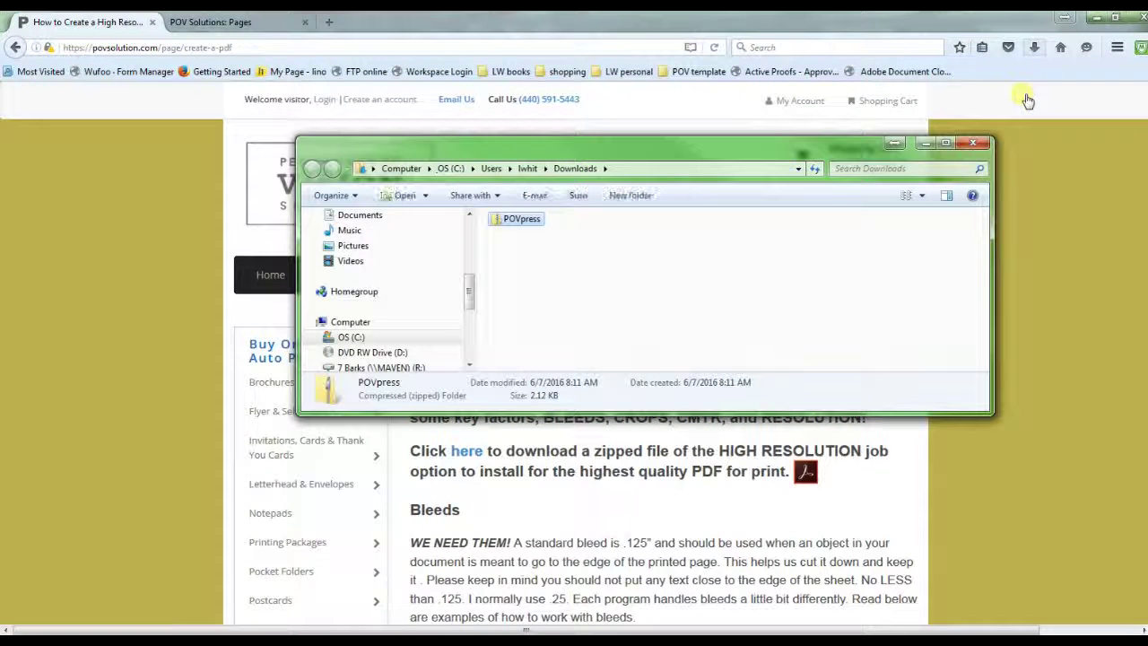
Copy POVpress.zip from Downloads into the sample for tutorial folder
{"action": "right_click", "coordinate": [516, 222]}
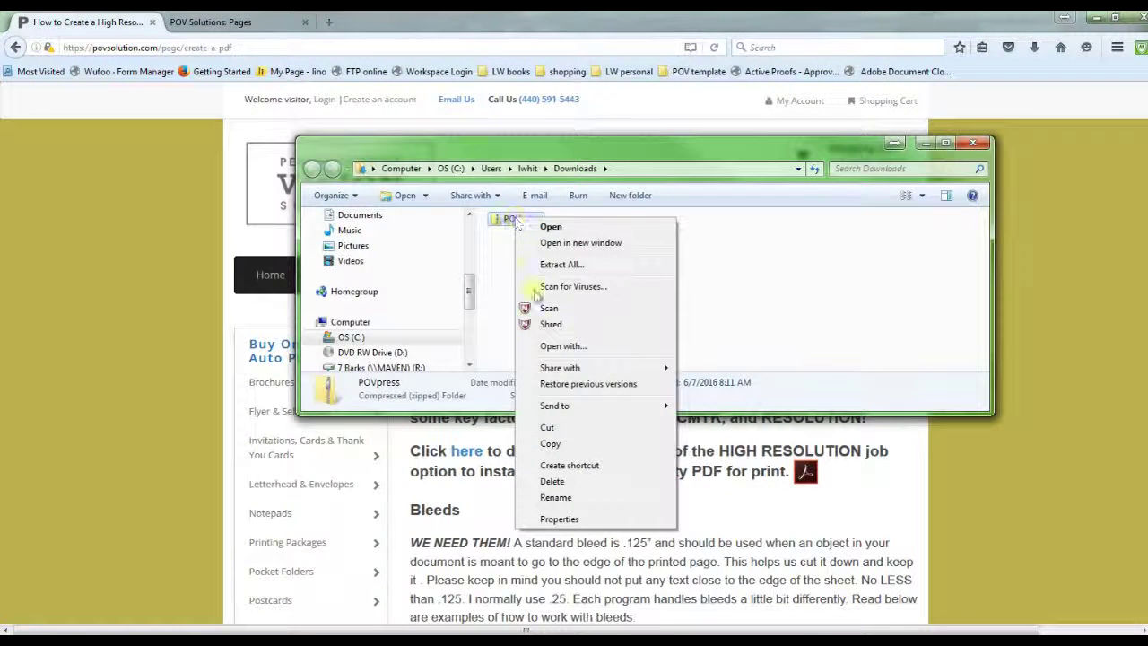
{"action": "left_click", "coordinate": [550, 443]}
{"action": "mouse_move", "coordinate": [334, 639]}
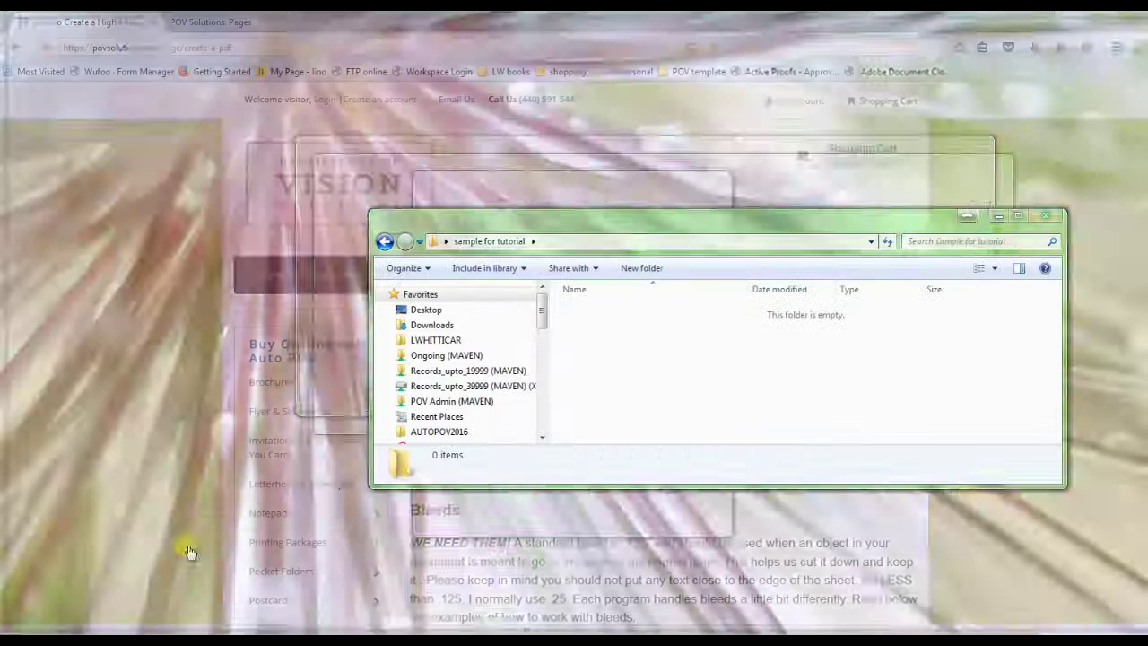
{"action": "left_click", "coordinate": [180, 583]}
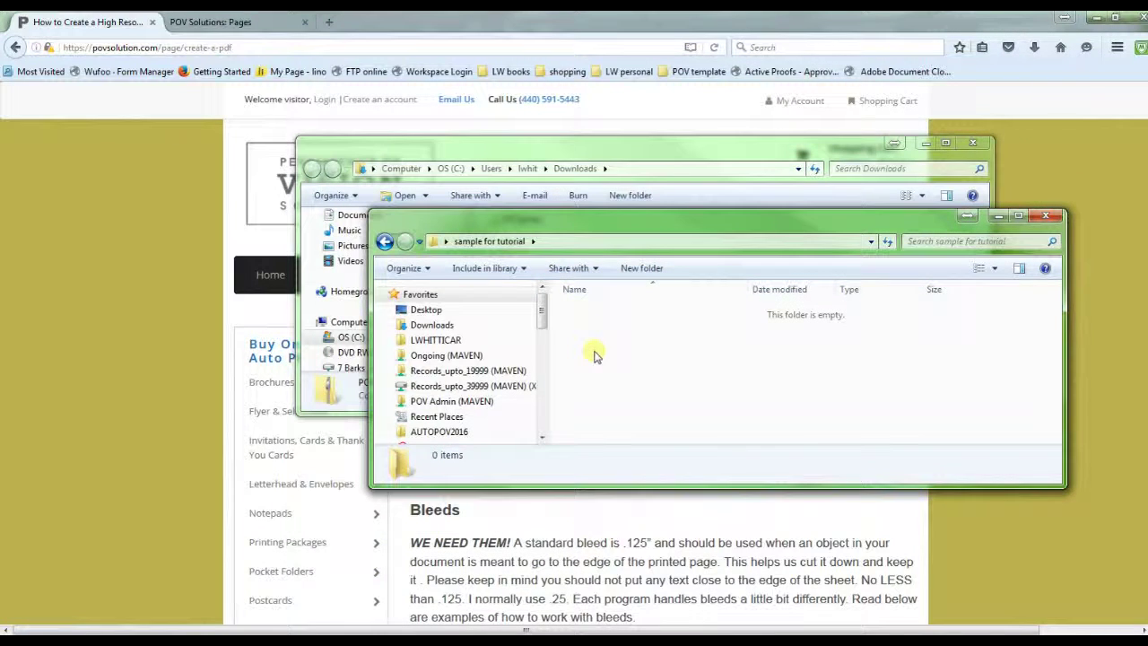
{"action": "right_click", "coordinate": [594, 355]}
{"action": "left_click", "coordinate": [637, 473]}
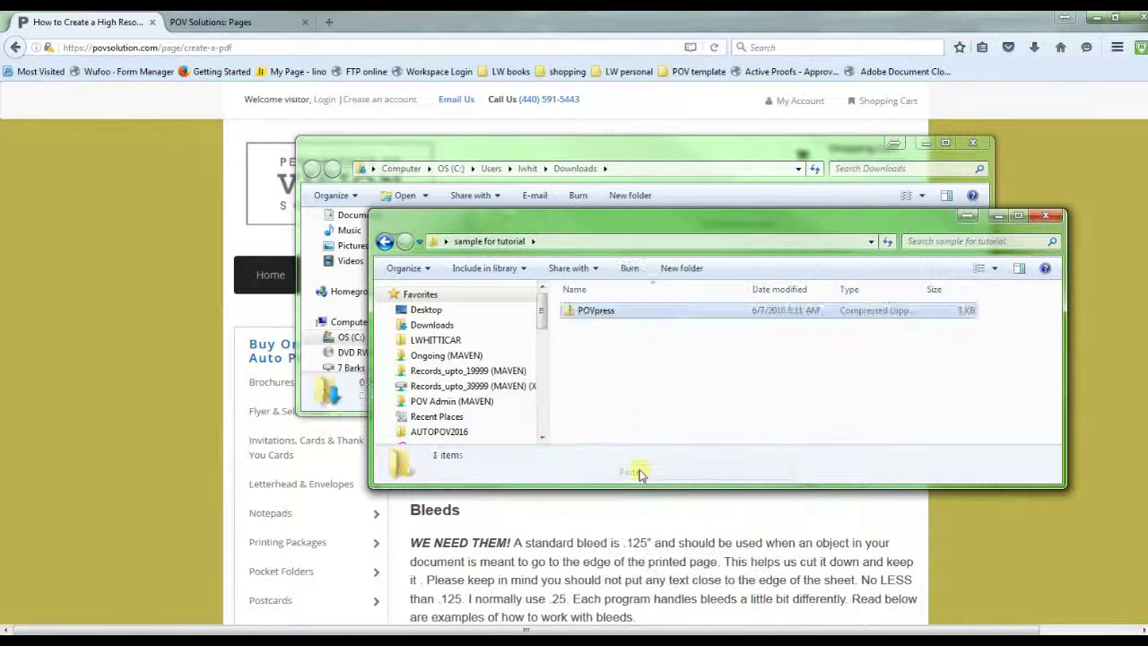
Extract POVpress.zip into a POVpress folder containing the 7 KB PDF settings file
{"action": "right_click", "coordinate": [592, 319]}
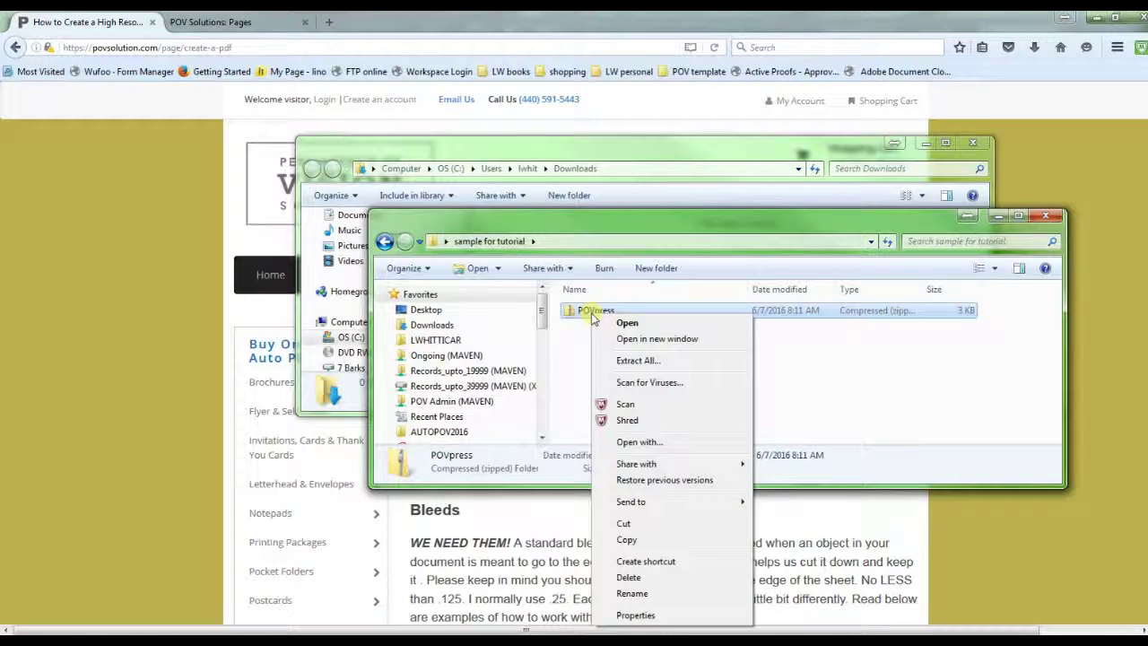
{"action": "left_click", "coordinate": [638, 359]}
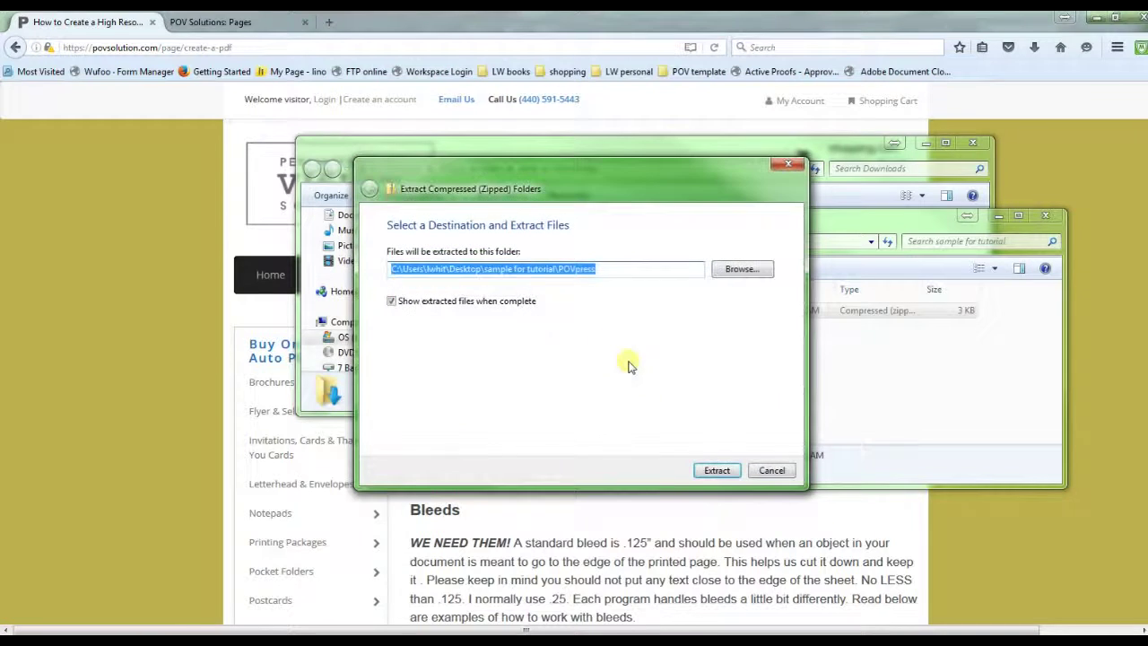
{"action": "left_click", "coordinate": [717, 470]}
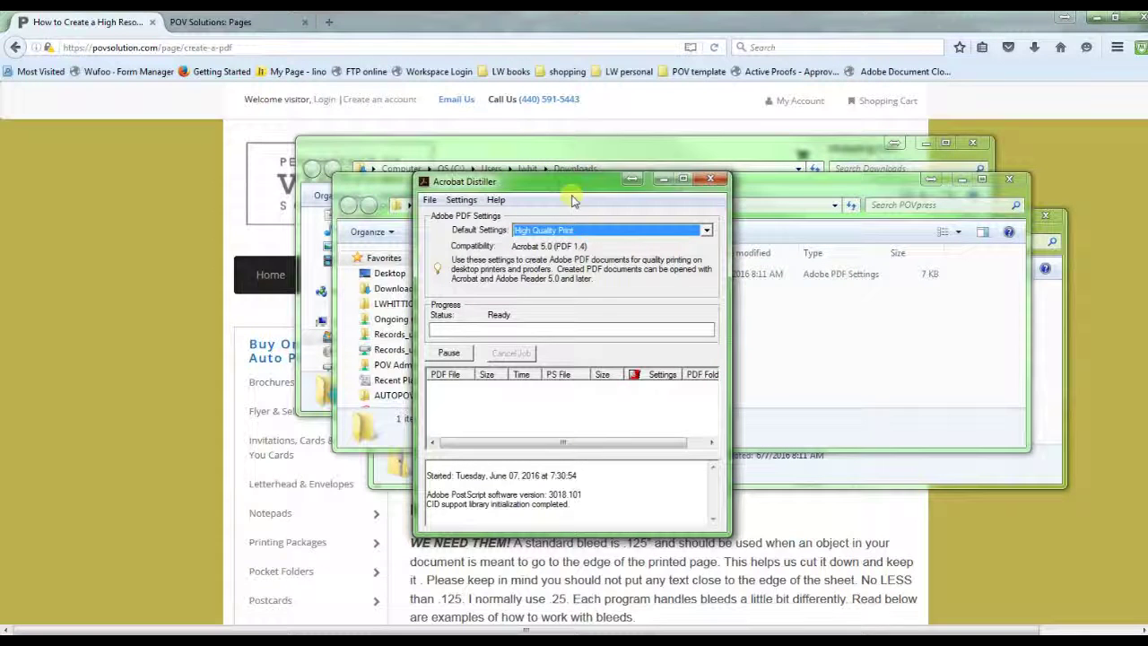
Add the POVpress PDF settings to Distiller and check them in the Default Settings list
{"action": "left_click", "coordinate": [461, 200]}
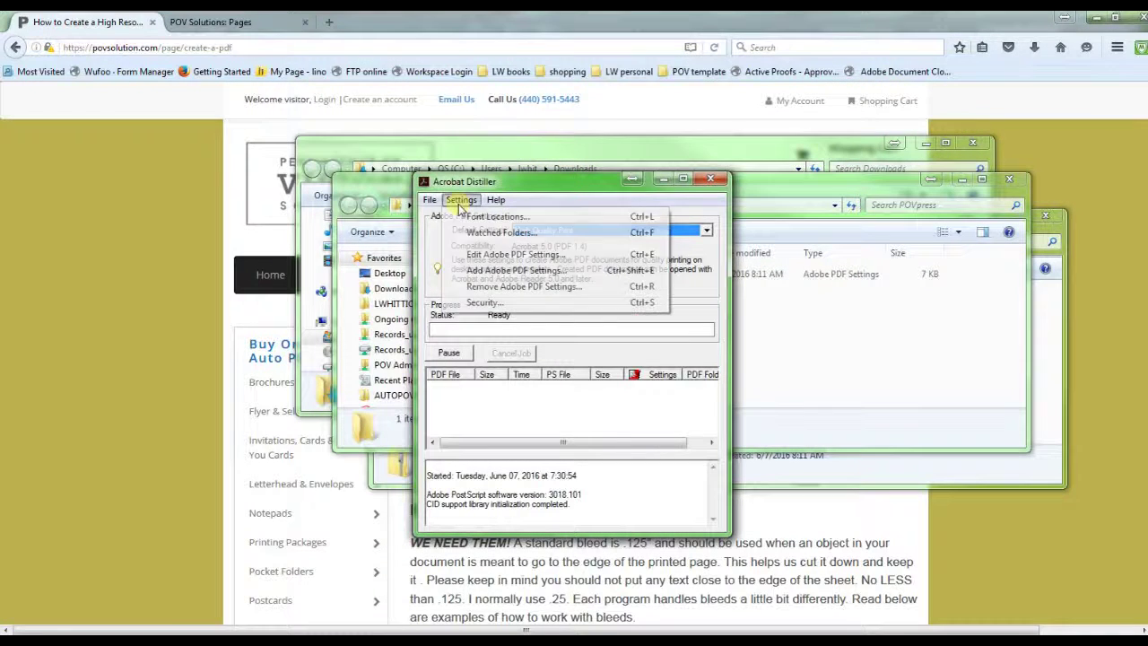
{"action": "left_click", "coordinate": [481, 274]}
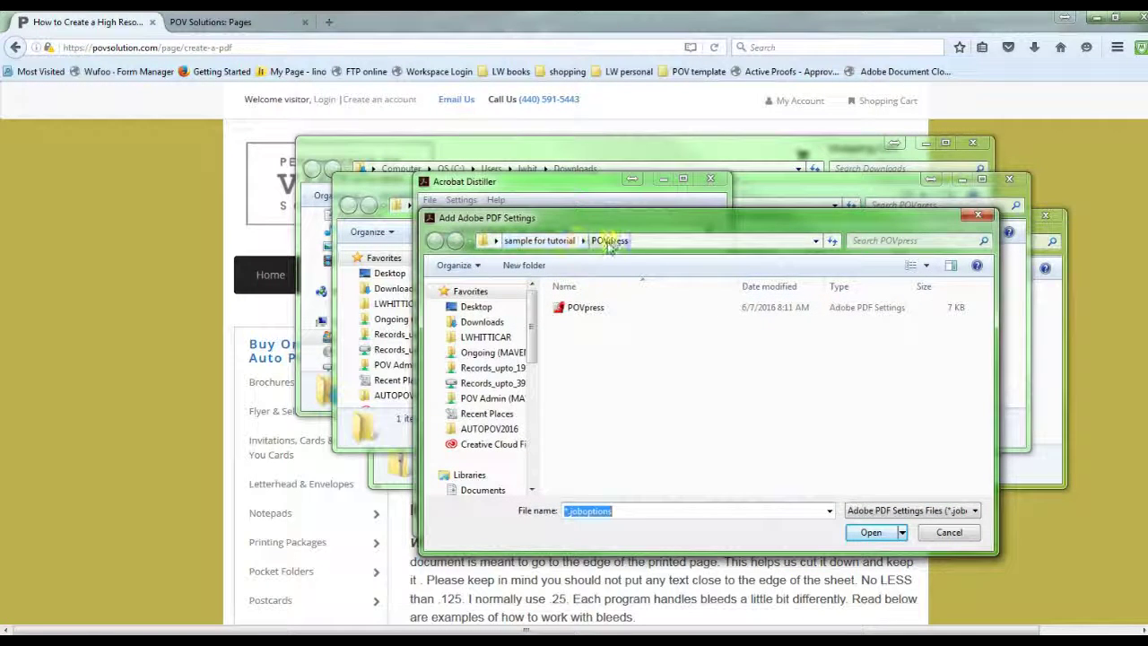
{"action": "left_click", "coordinate": [572, 310]}
{"action": "left_click", "coordinate": [871, 532]}
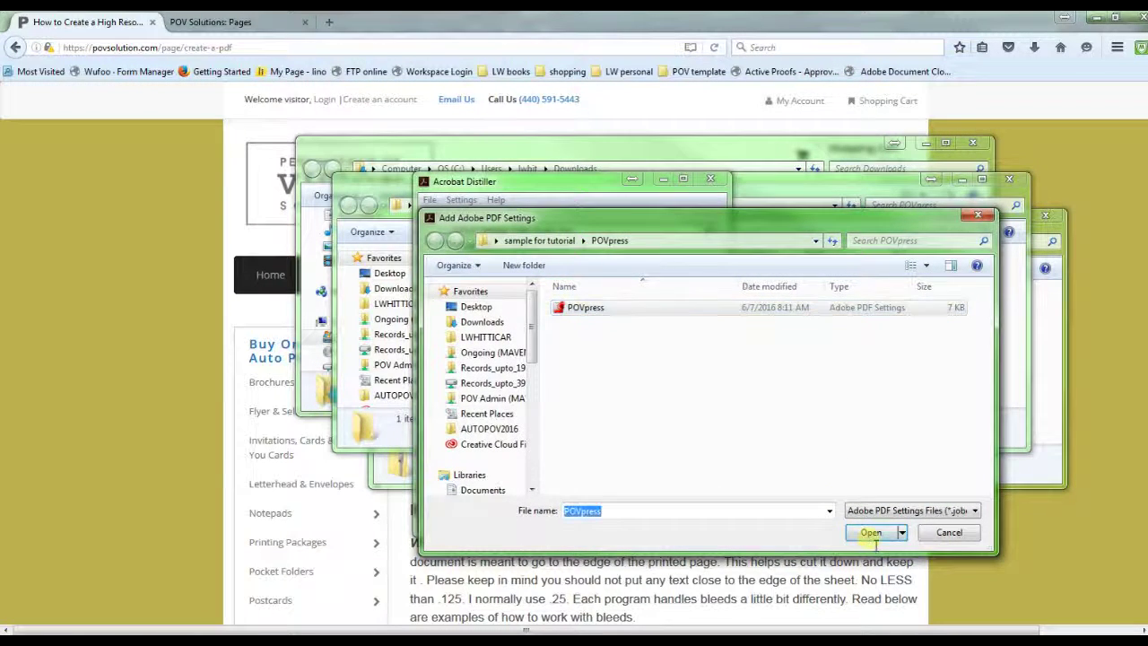
{"action": "left_click", "coordinate": [549, 231]}
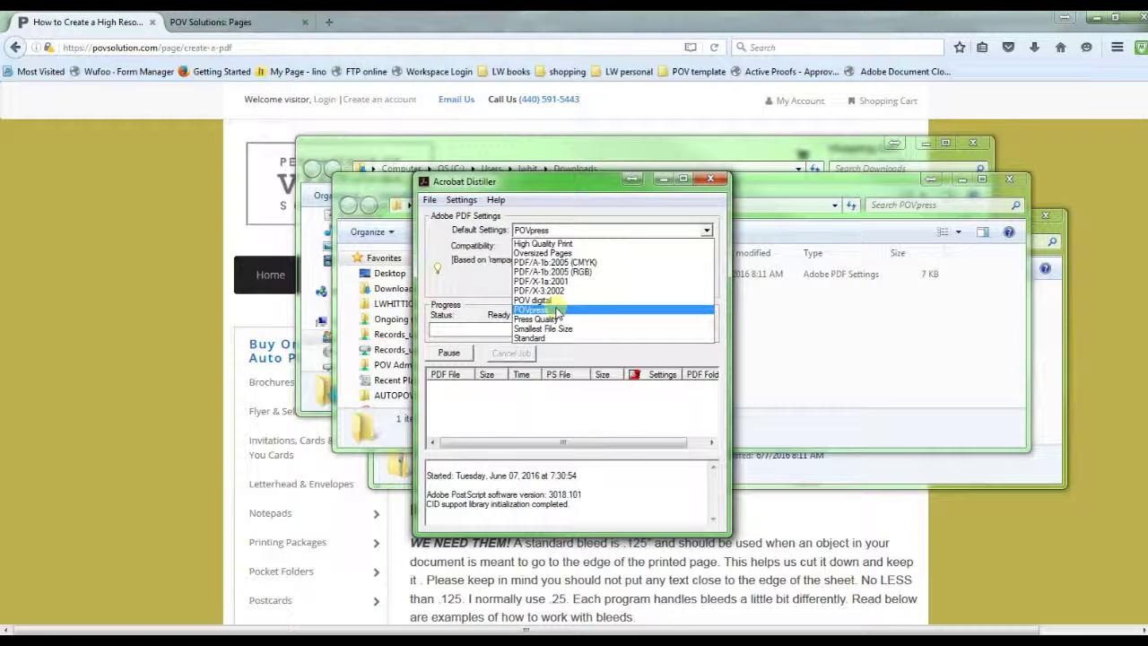
{"action": "left_click", "coordinate": [465, 203]}
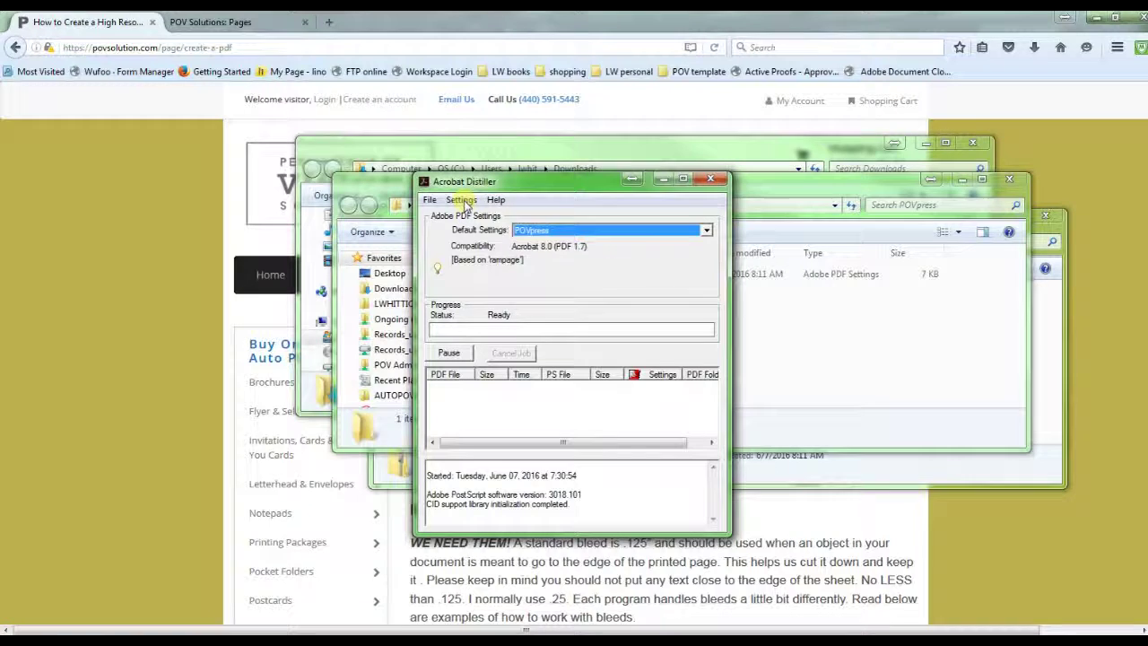
Remove the POVpress settings again, leaving High Quality Print as the default
{"action": "left_click", "coordinate": [462, 200]}
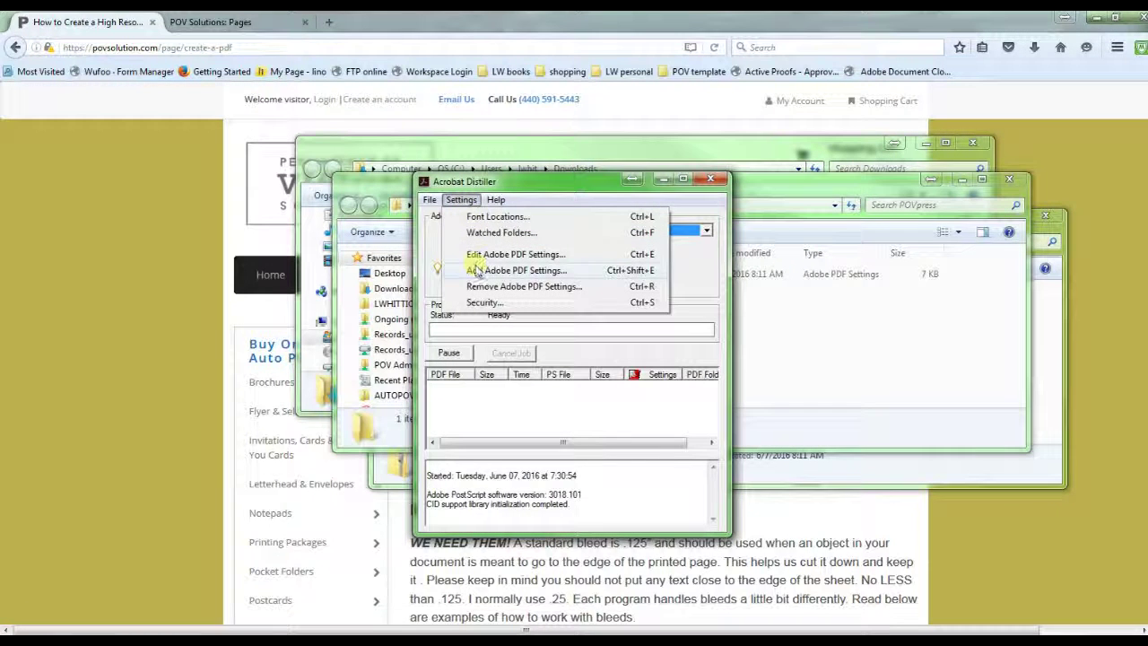
{"action": "left_click", "coordinate": [502, 286]}
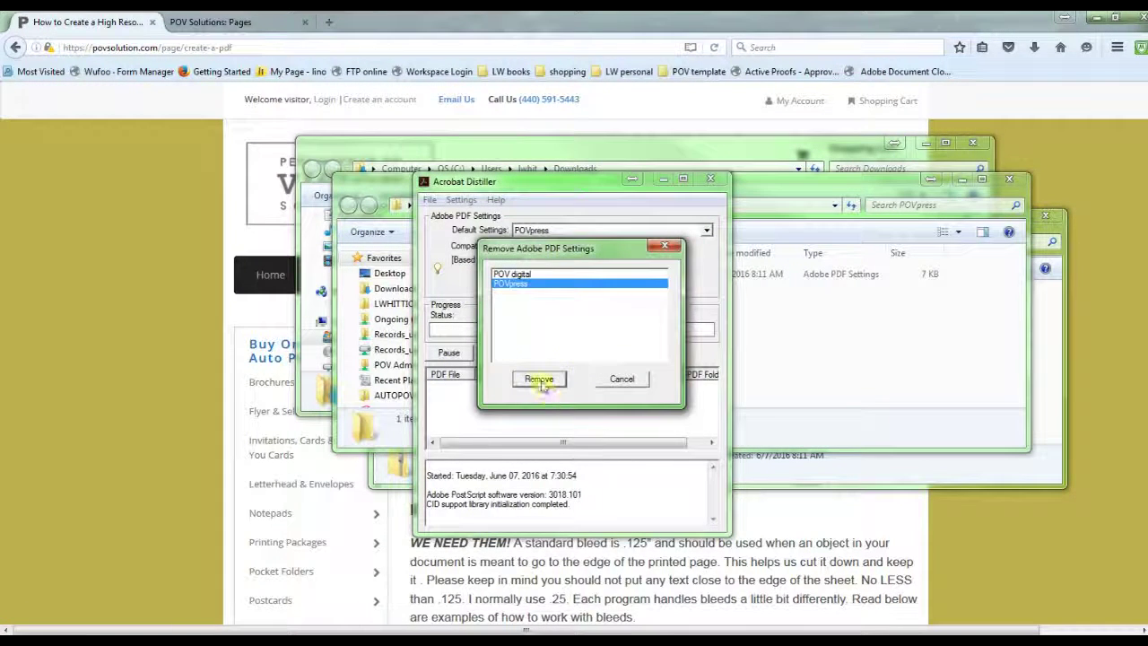
{"action": "left_click", "coordinate": [539, 379]}
{"action": "left_click", "coordinate": [624, 379]}
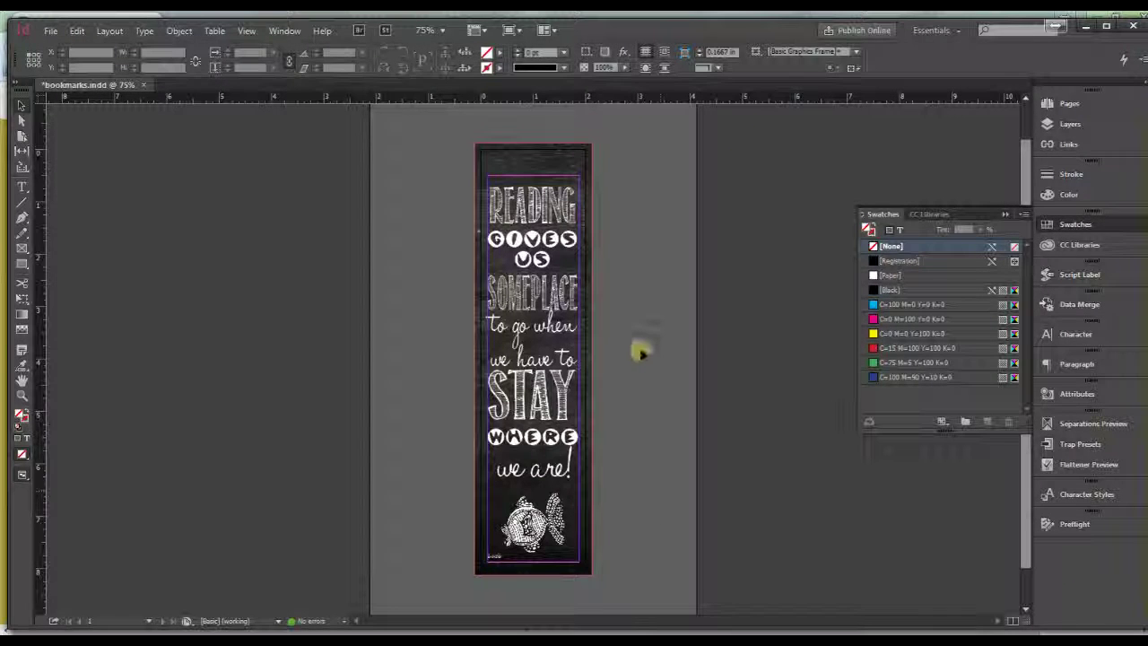
Load the POVpress file through the Define Adobe PDF Presets dialog, then close it
{"action": "left_click", "coordinate": [50, 32]}
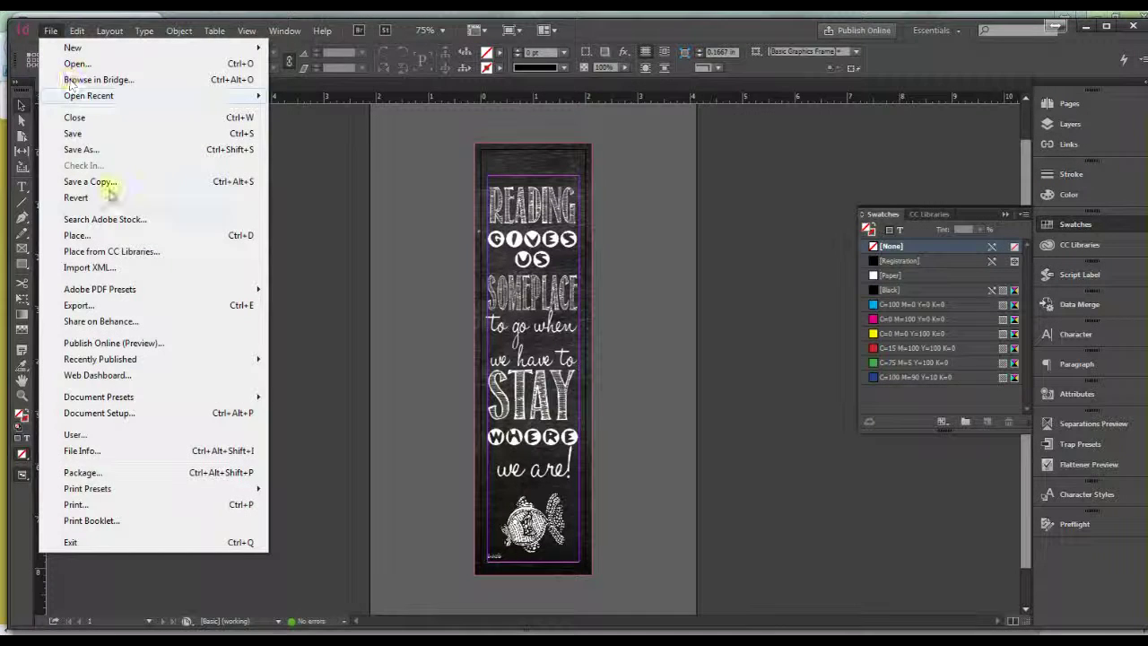
{"action": "mouse_move", "coordinate": [136, 289]}
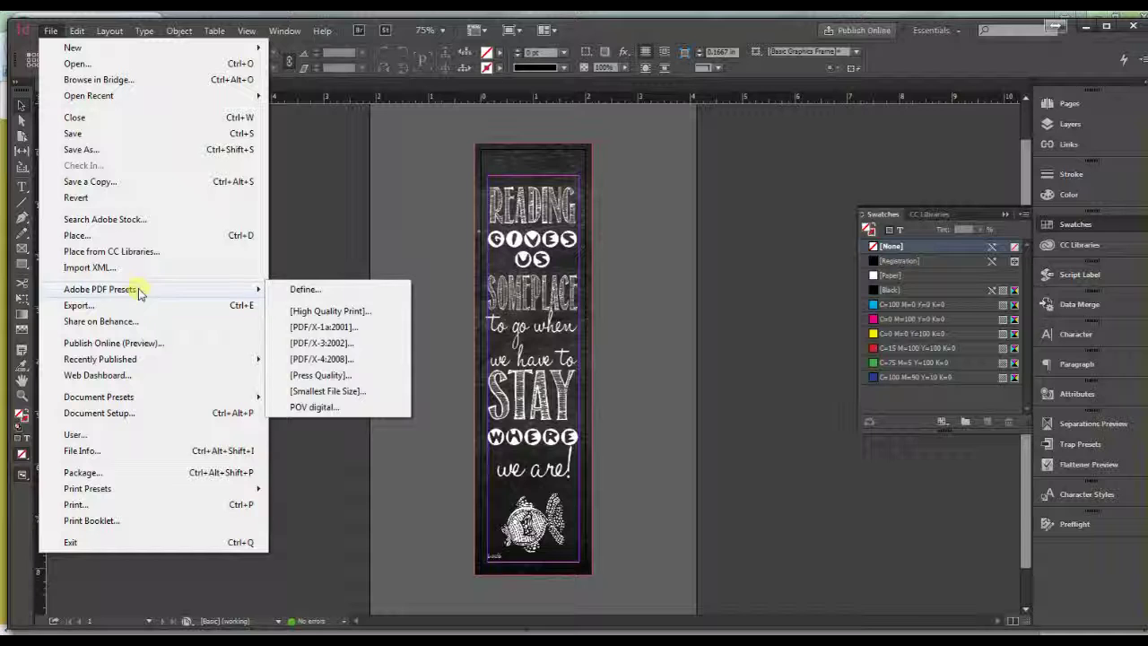
{"action": "left_click", "coordinate": [294, 290]}
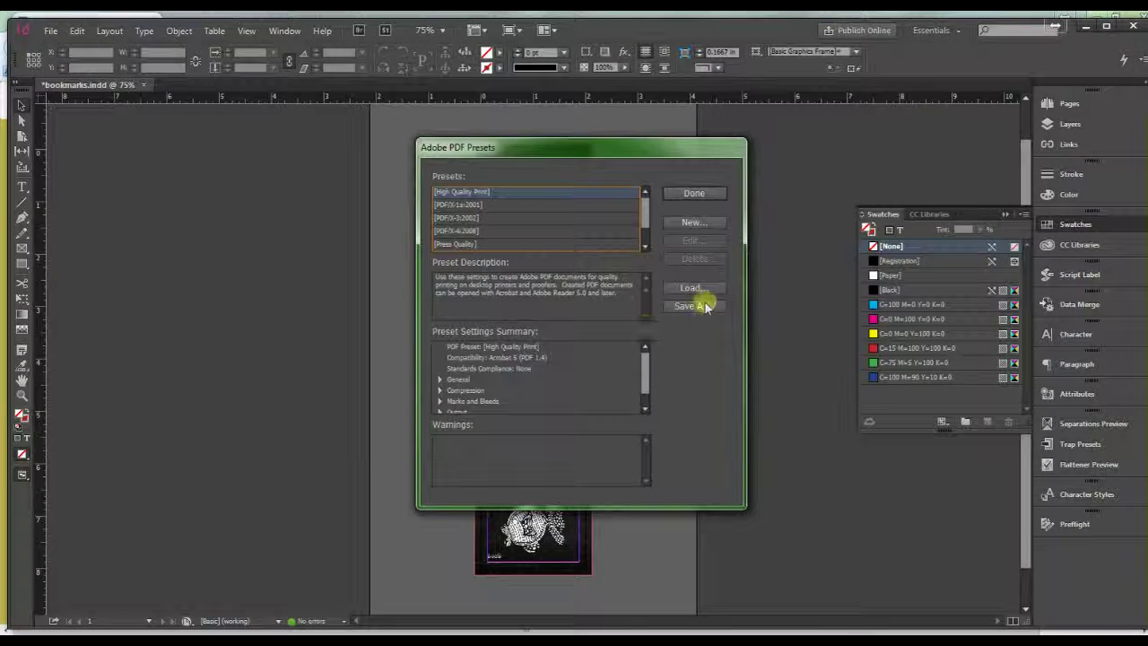
{"action": "left_click", "coordinate": [691, 287]}
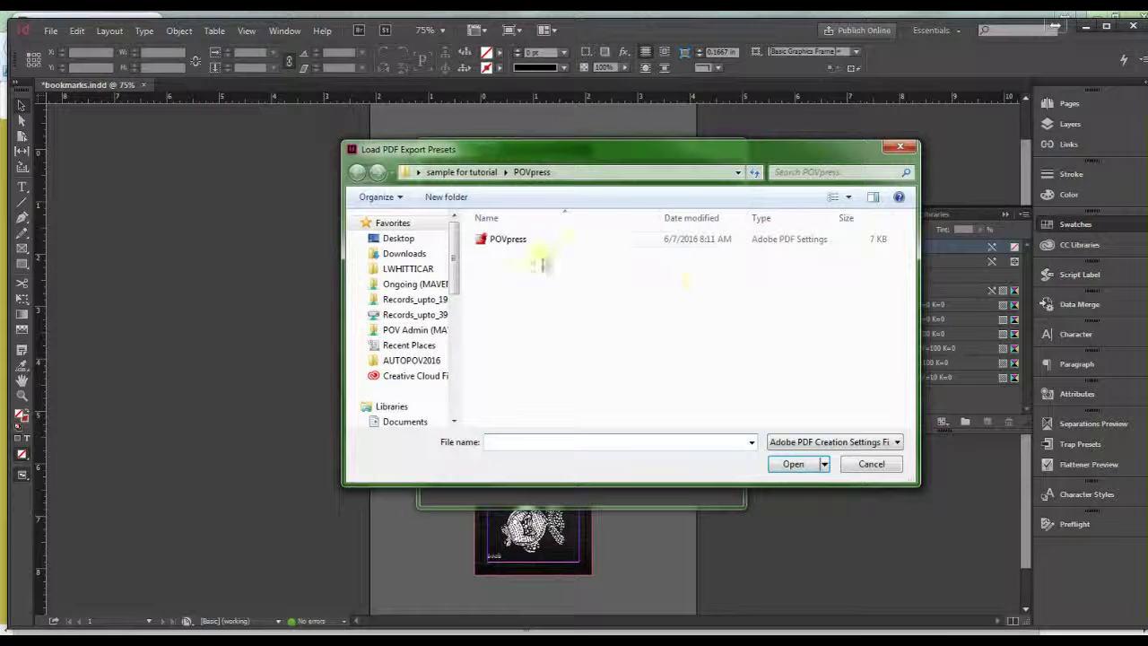
{"action": "left_click", "coordinate": [521, 240]}
{"action": "left_click", "coordinate": [794, 464]}
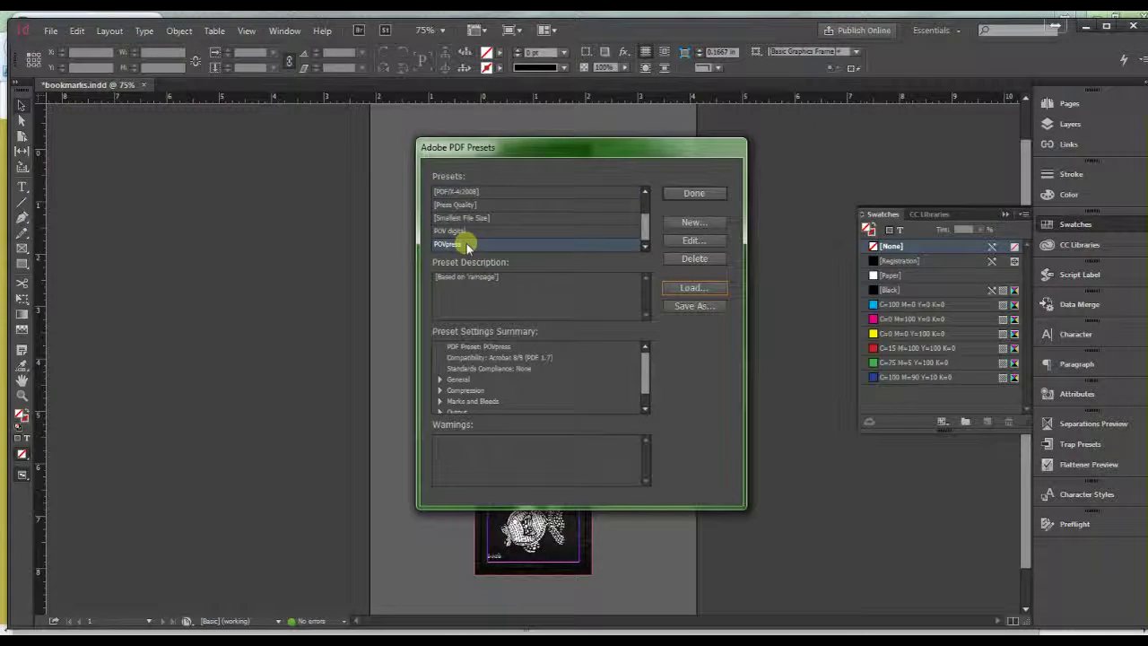
{"action": "left_click", "coordinate": [691, 194]}
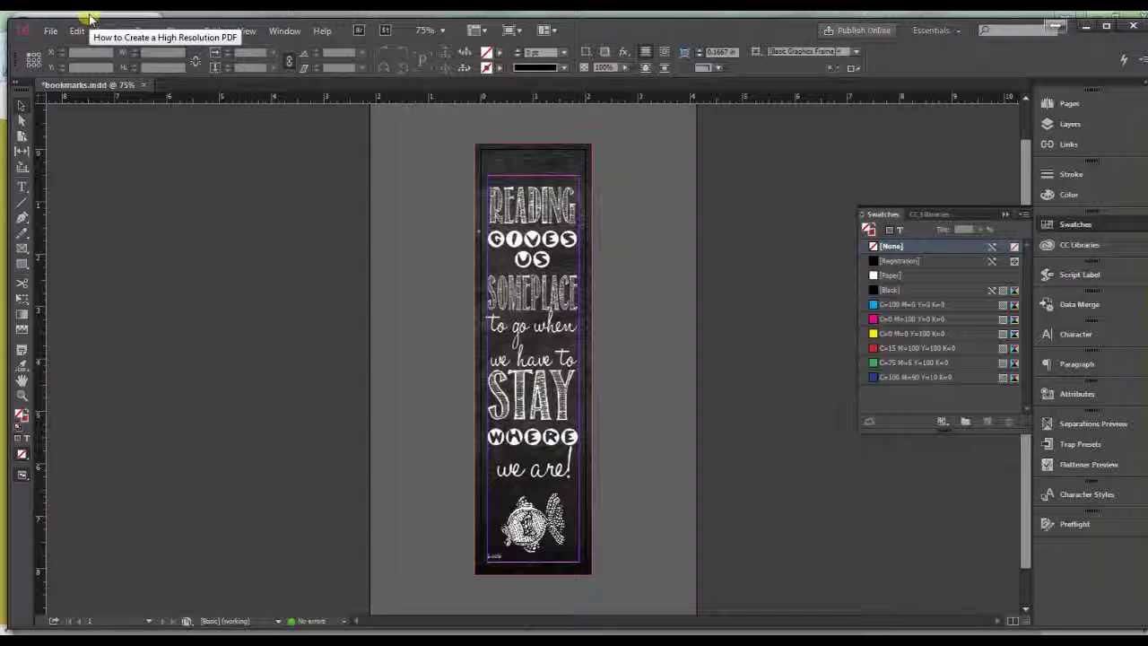
Export the bookmark as bookmarks1 and apply the POVpress preset (Acrobat 8/9, PDF 1.7)
{"action": "left_click", "coordinate": [51, 31]}
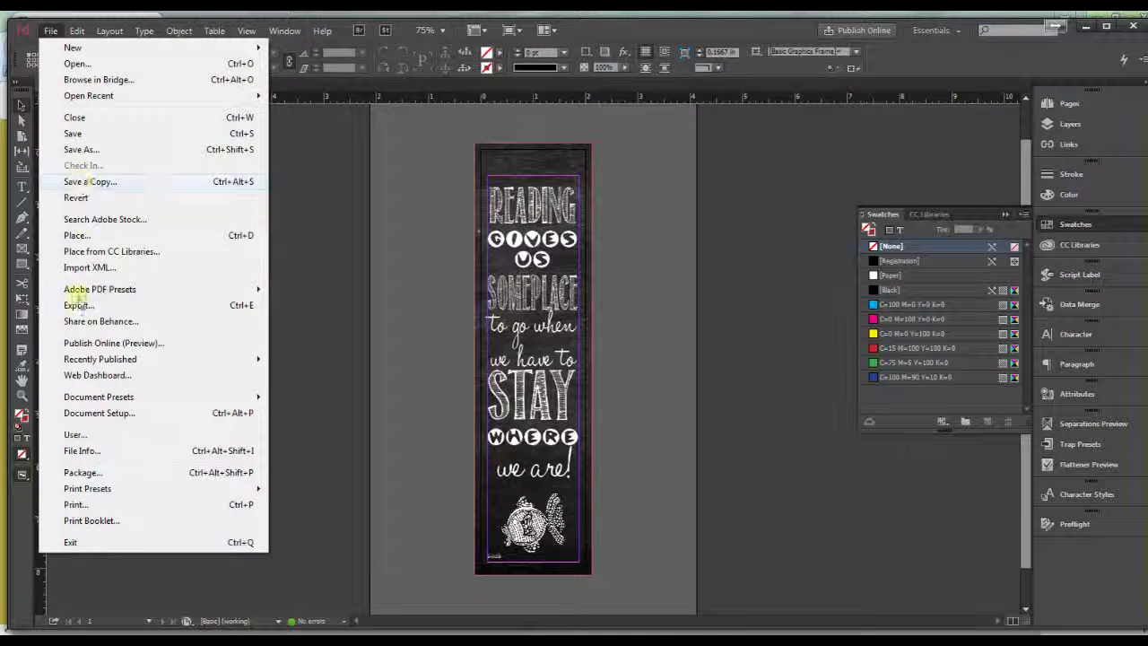
{"action": "left_click", "coordinate": [79, 306]}
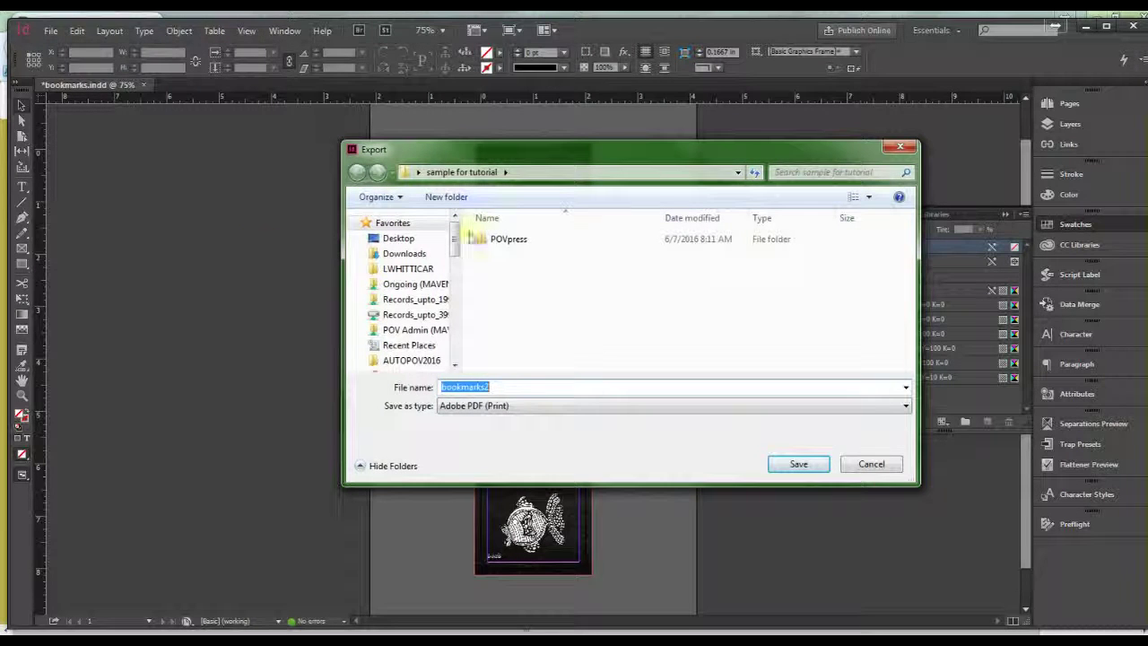
{"action": "left_click", "coordinate": [527, 391]}
{"action": "key", "text": "BackSpace"}
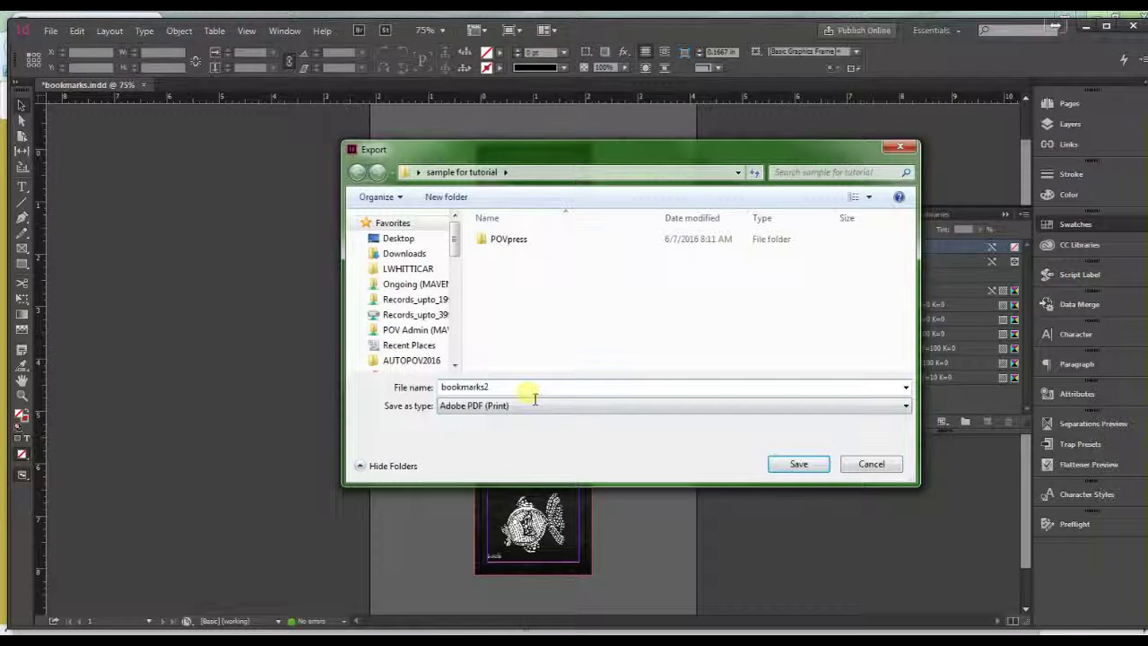
{"action": "type", "text": "1"}
{"action": "key", "text": "Return"}
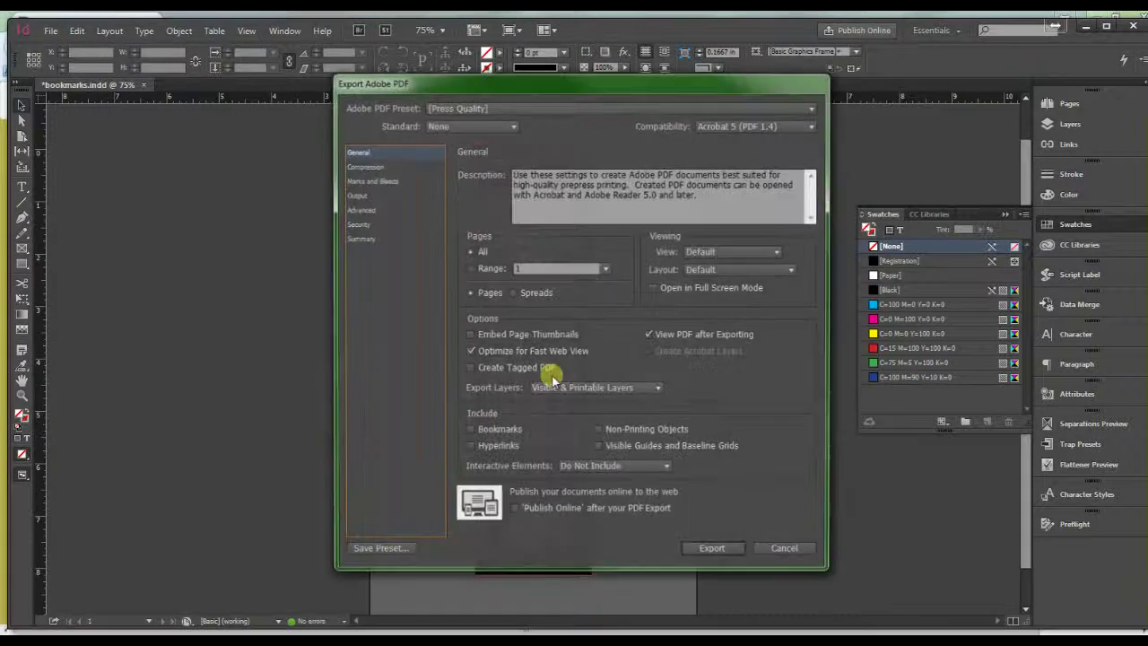
{"action": "left_click", "coordinate": [476, 106]}
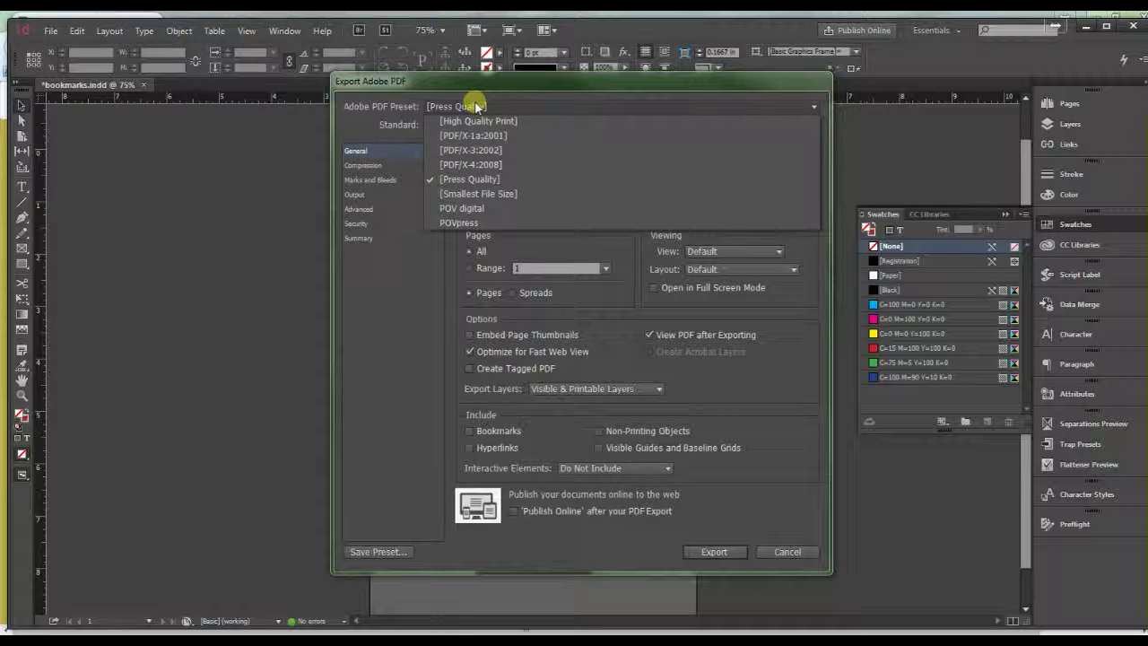
{"action": "left_click", "coordinate": [450, 224]}
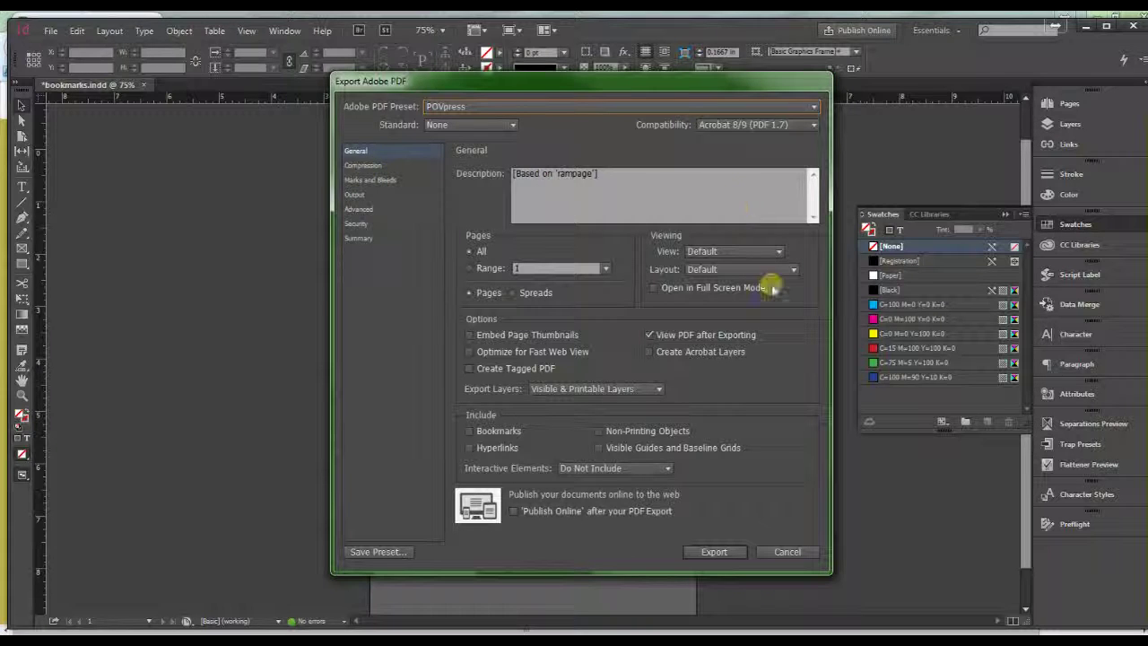
{"action": "left_click", "coordinate": [362, 166]}
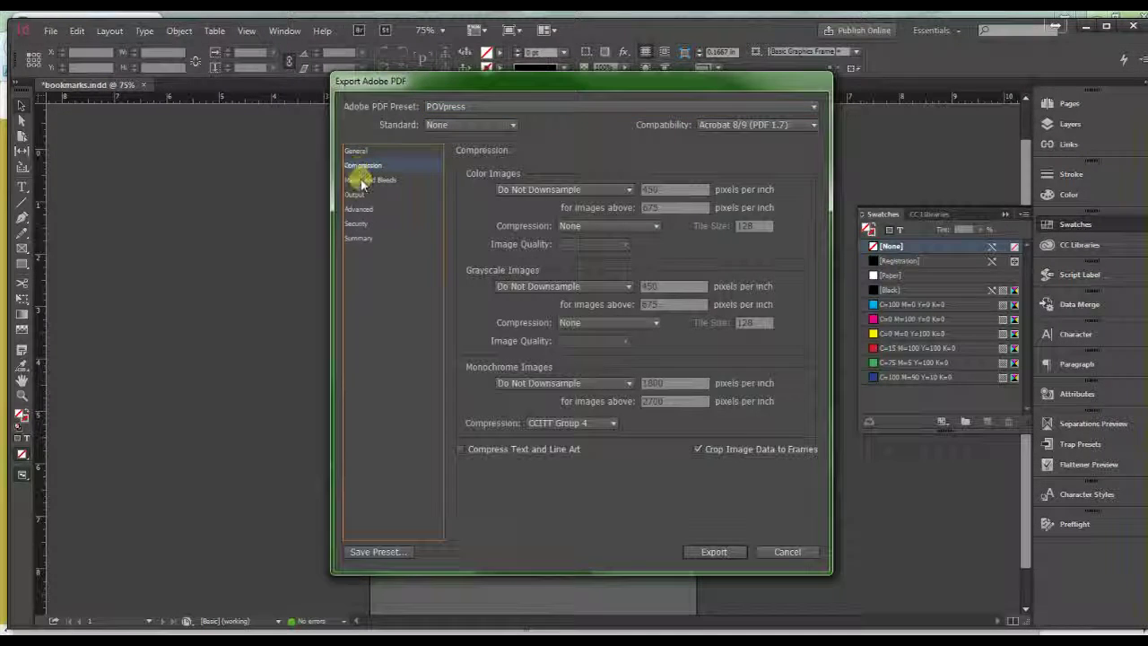
{"action": "left_click", "coordinate": [370, 180]}
{"action": "left_click", "coordinate": [356, 196]}
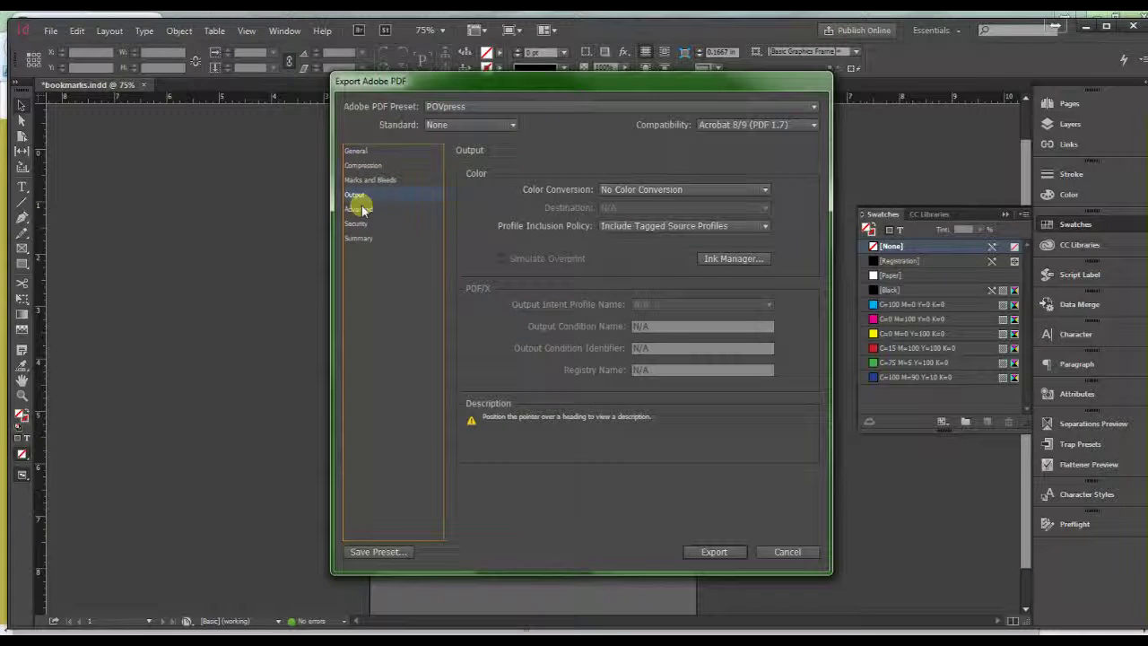
{"action": "left_click", "coordinate": [366, 152]}
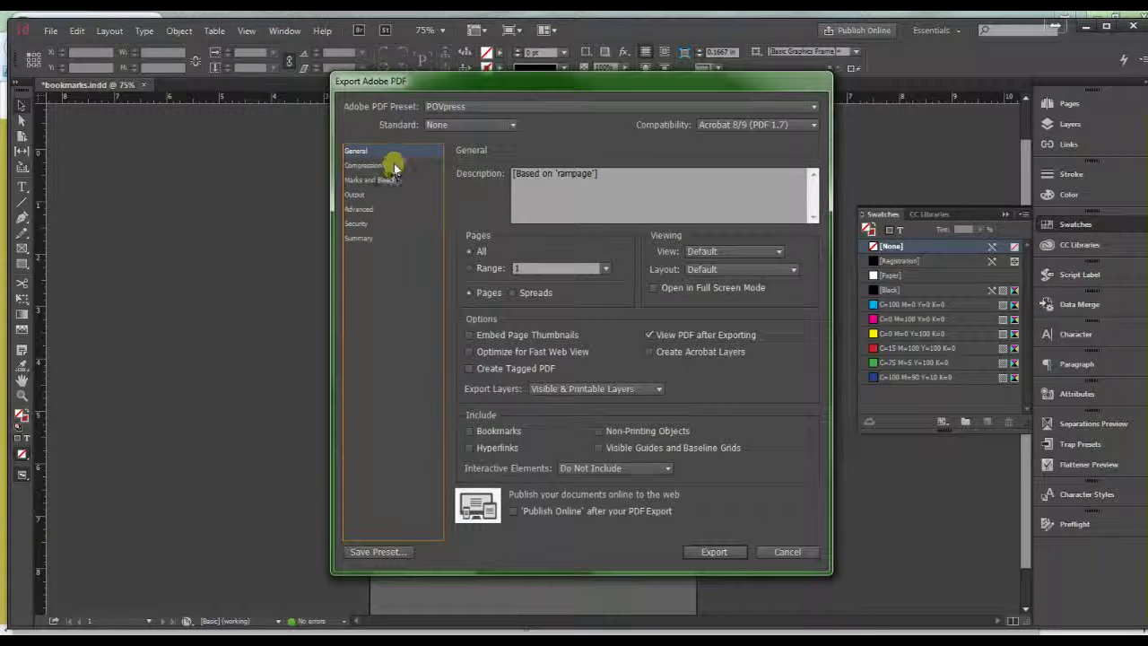
{"action": "left_click", "coordinate": [394, 163]}
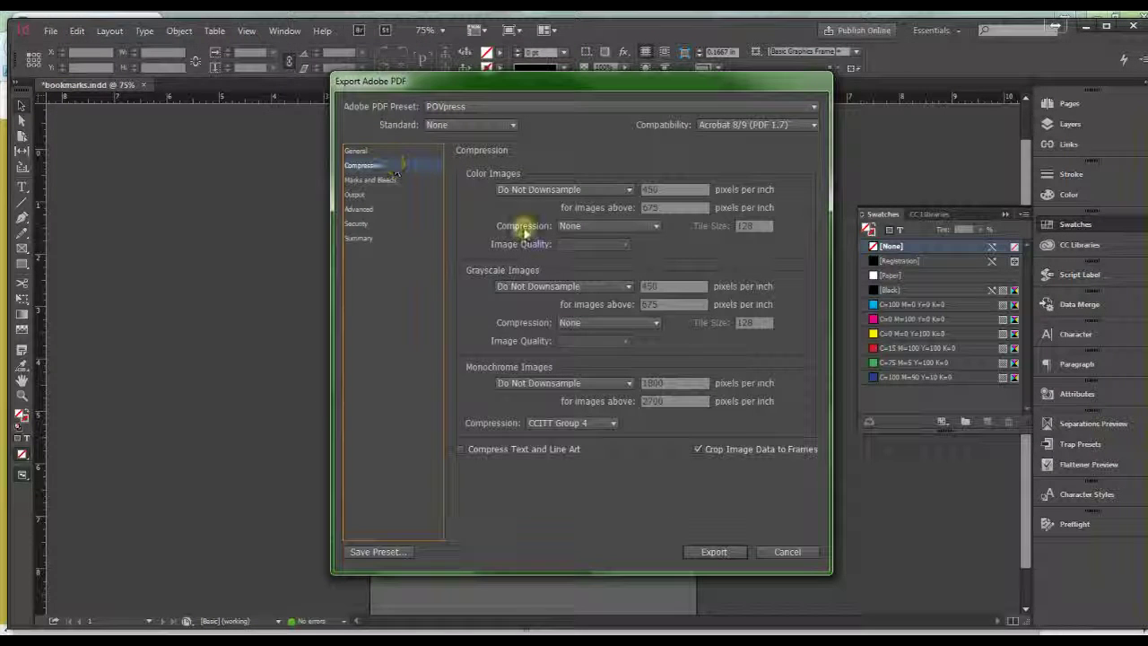
{"action": "left_click", "coordinate": [387, 179]}
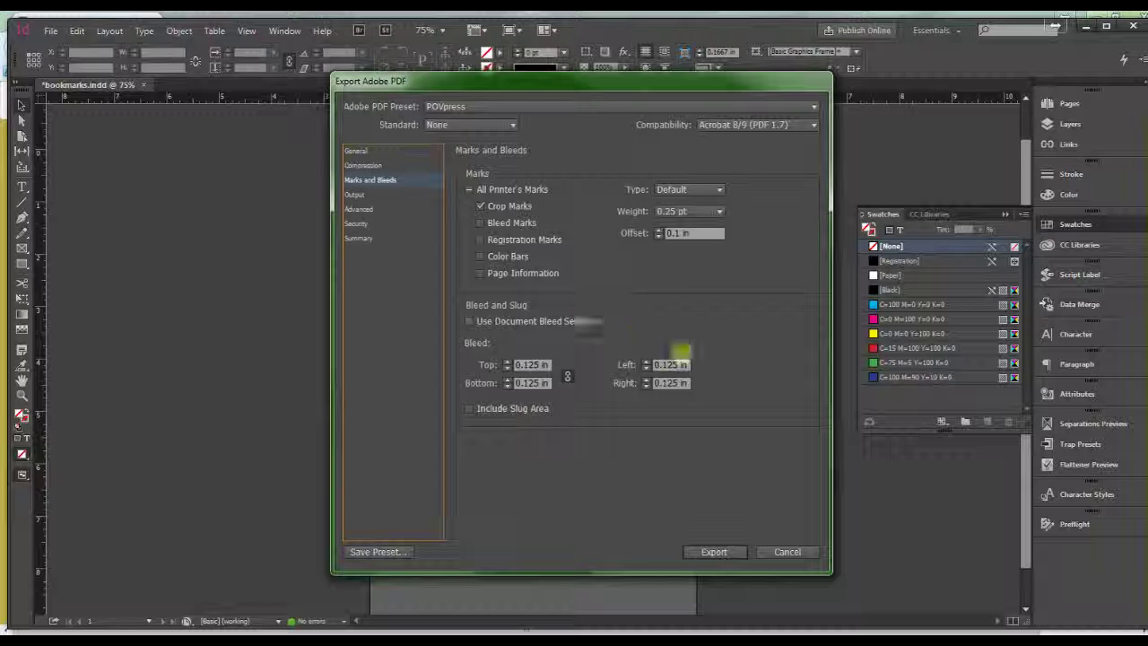
{"action": "left_click", "coordinate": [376, 153]}
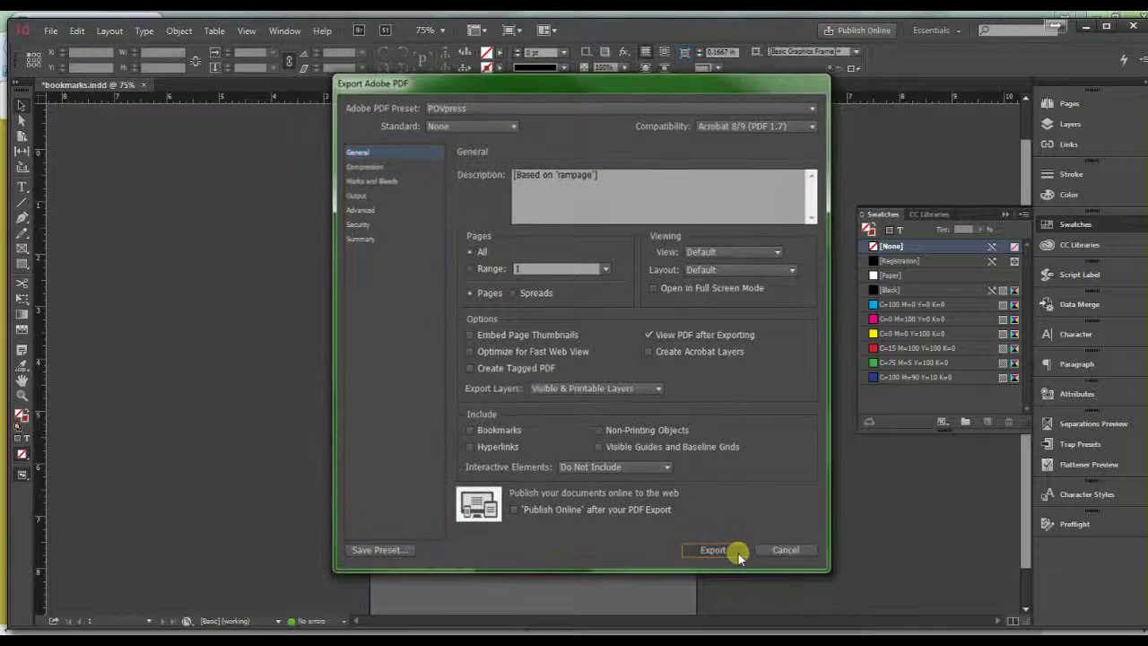
{"action": "left_click", "coordinate": [739, 557]}
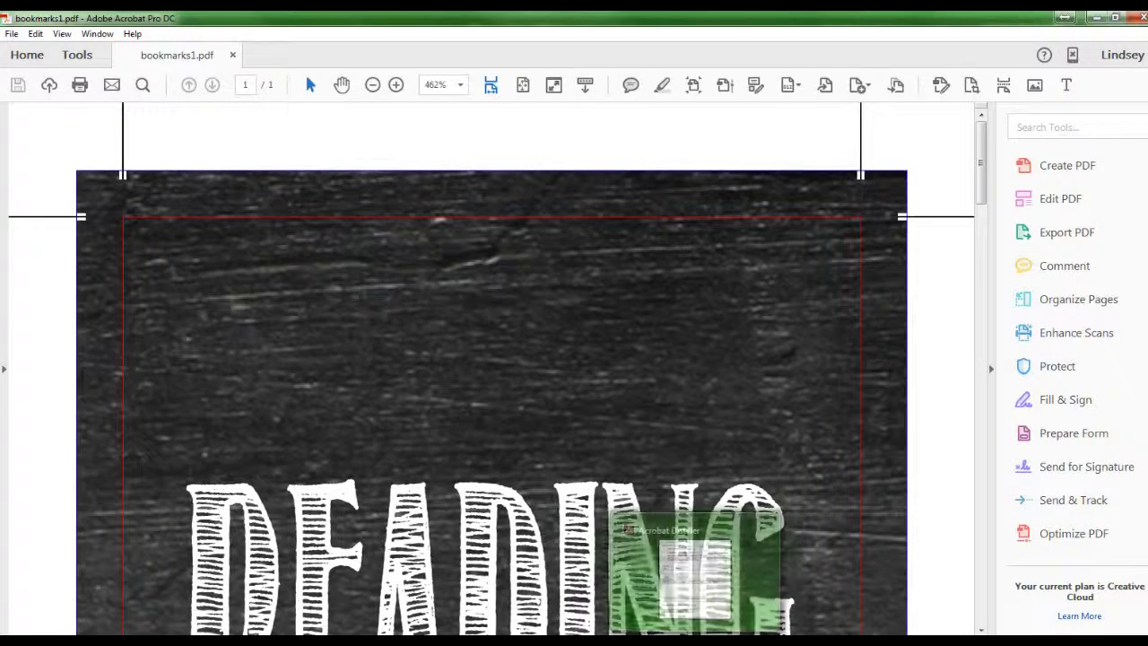
Start a new export of the bookmark, keep the file name, and select [Press Quality]
{"action": "left_click", "coordinate": [695, 640]}
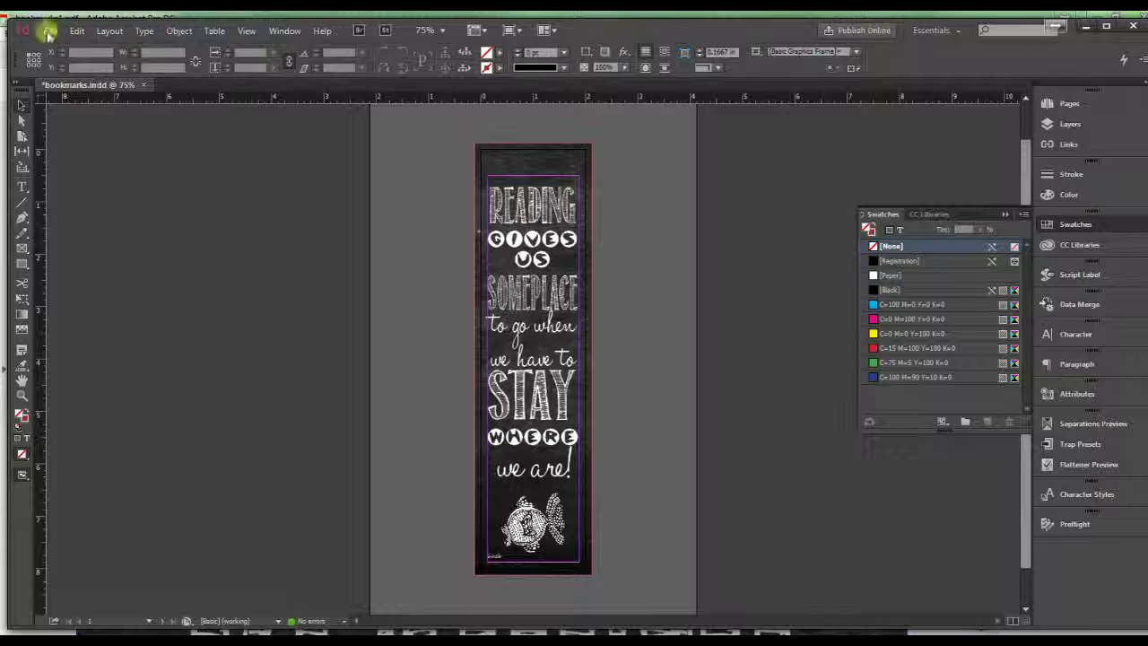
{"action": "left_click", "coordinate": [47, 32]}
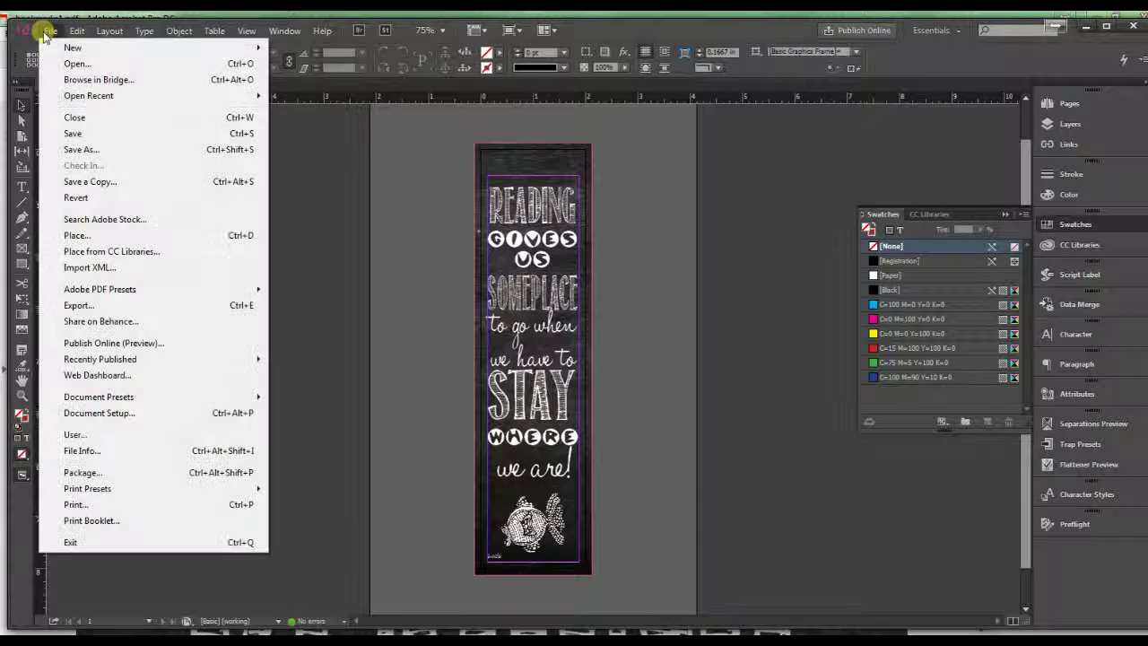
{"action": "left_click", "coordinate": [79, 306]}
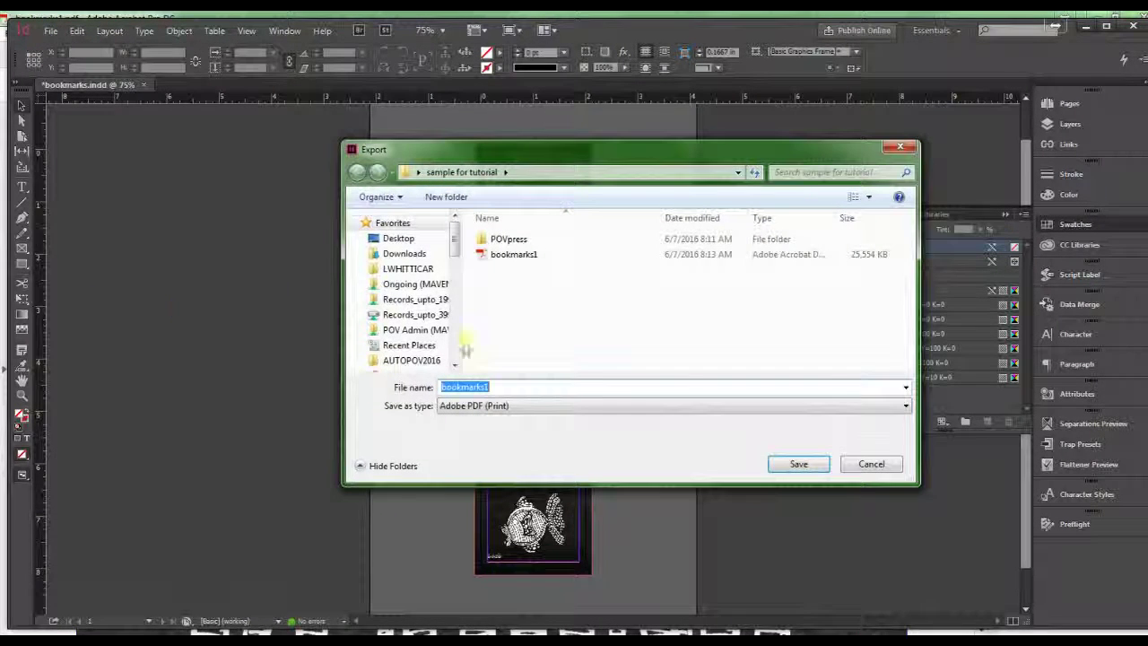
{"action": "left_click", "coordinate": [504, 384]}
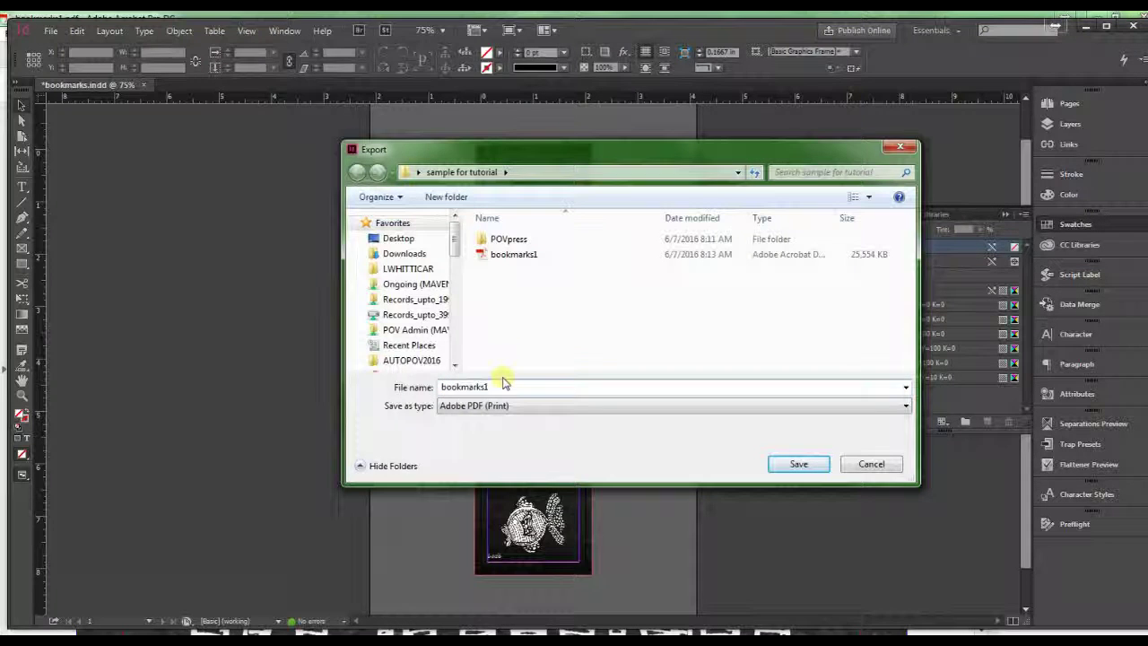
{"action": "key", "text": "Return"}
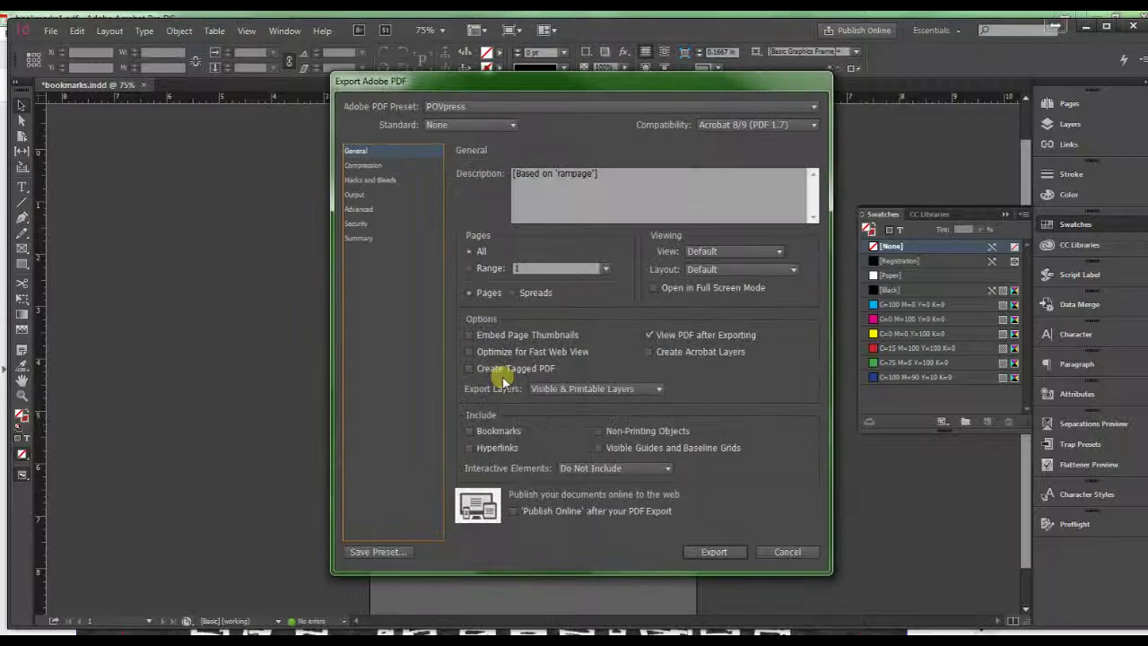
{"action": "left_click", "coordinate": [485, 107]}
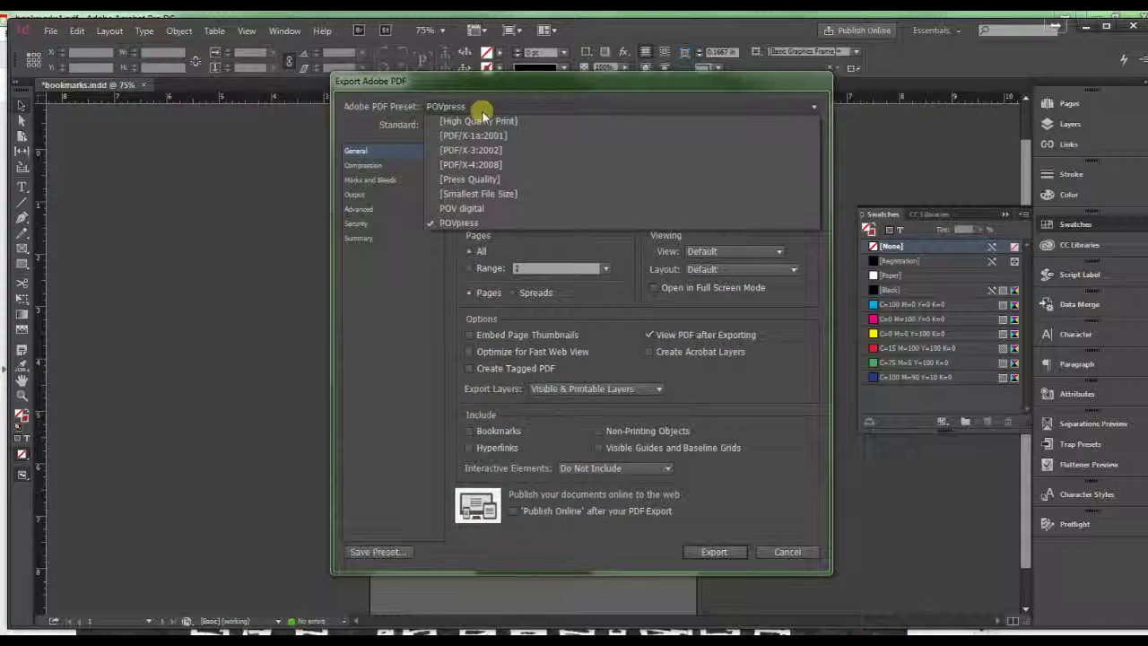
{"action": "left_click", "coordinate": [485, 179]}
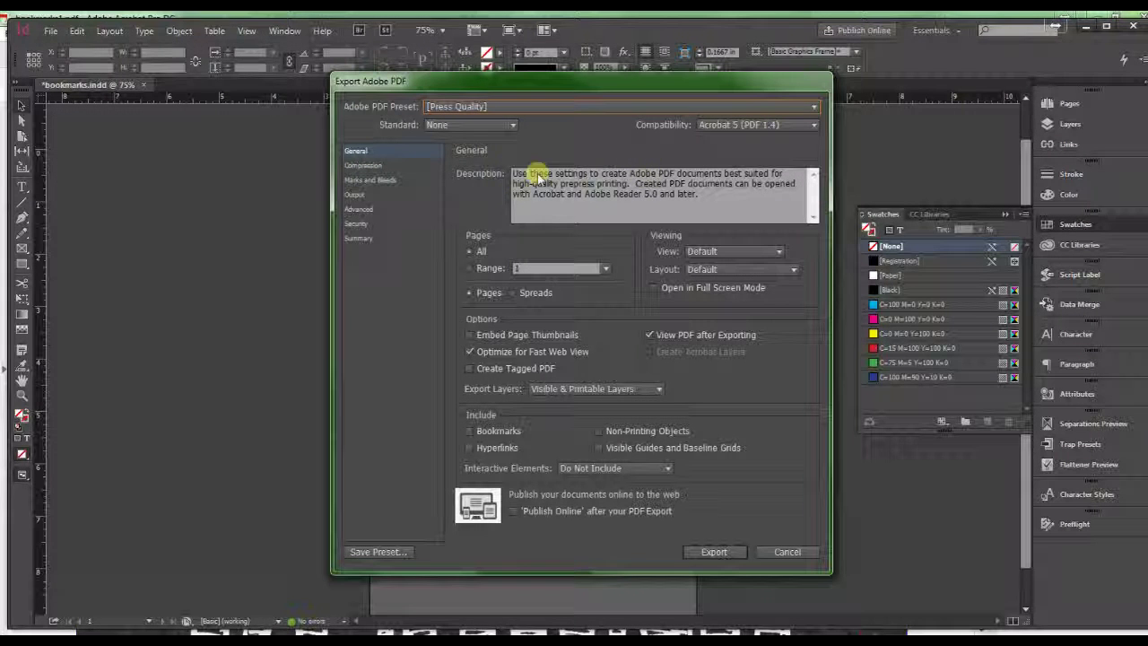
Review the Compression and Marks and Bleeds panels, then export the Press Quality PDF as bookmarks2.pdf
{"action": "left_click", "coordinate": [380, 167]}
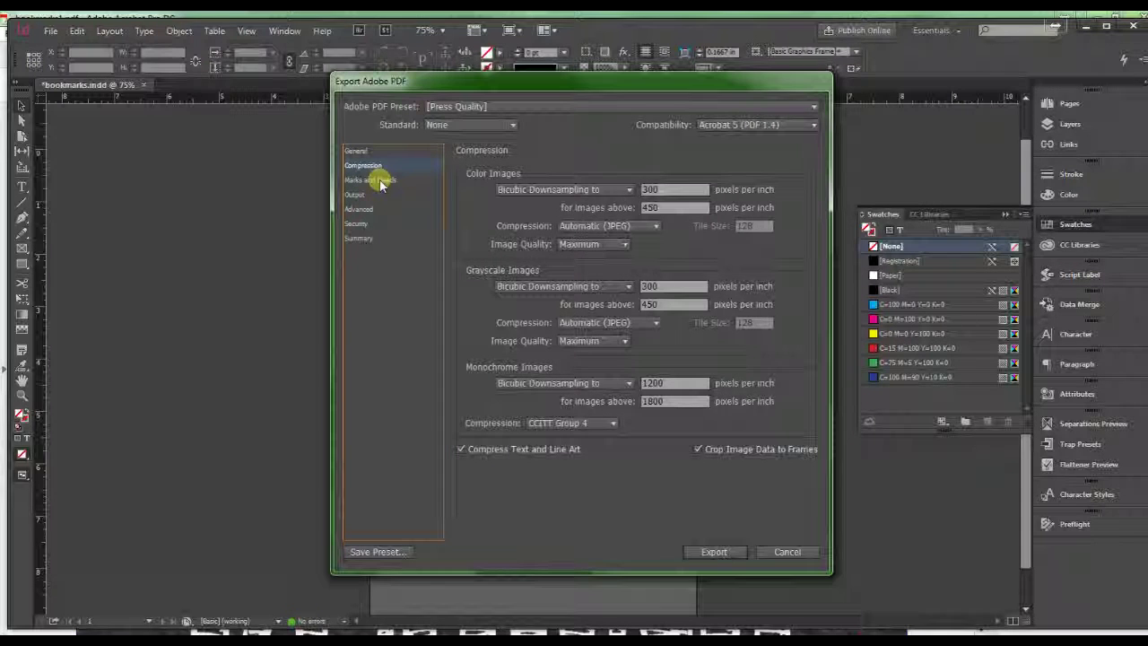
{"action": "left_click", "coordinate": [382, 181]}
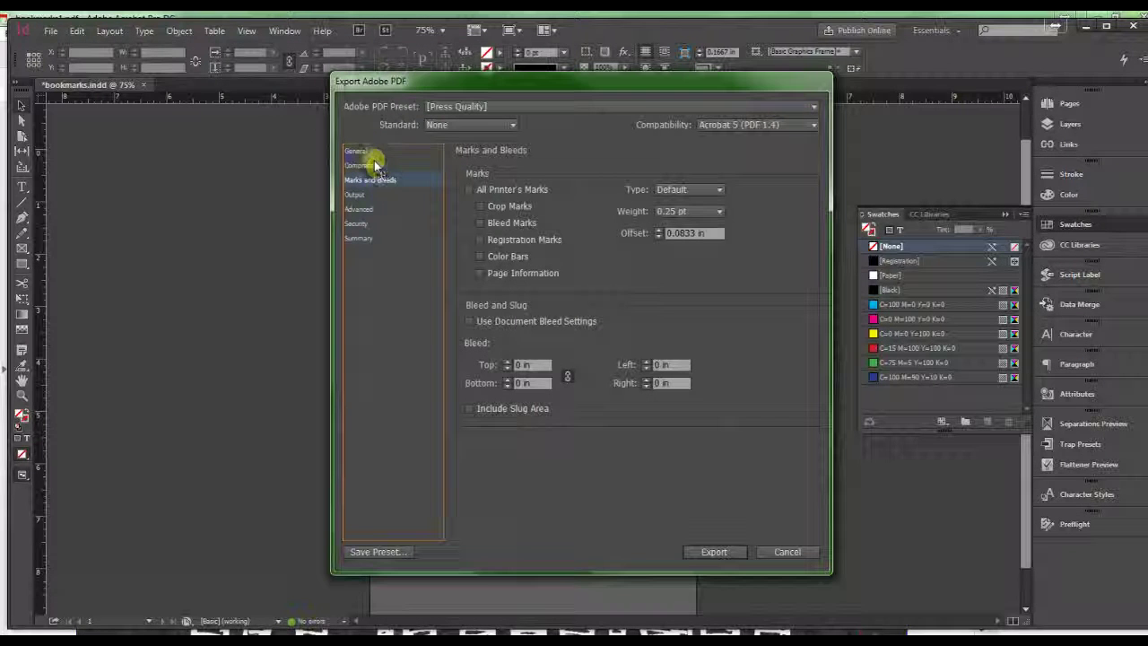
{"action": "left_click", "coordinate": [371, 152]}
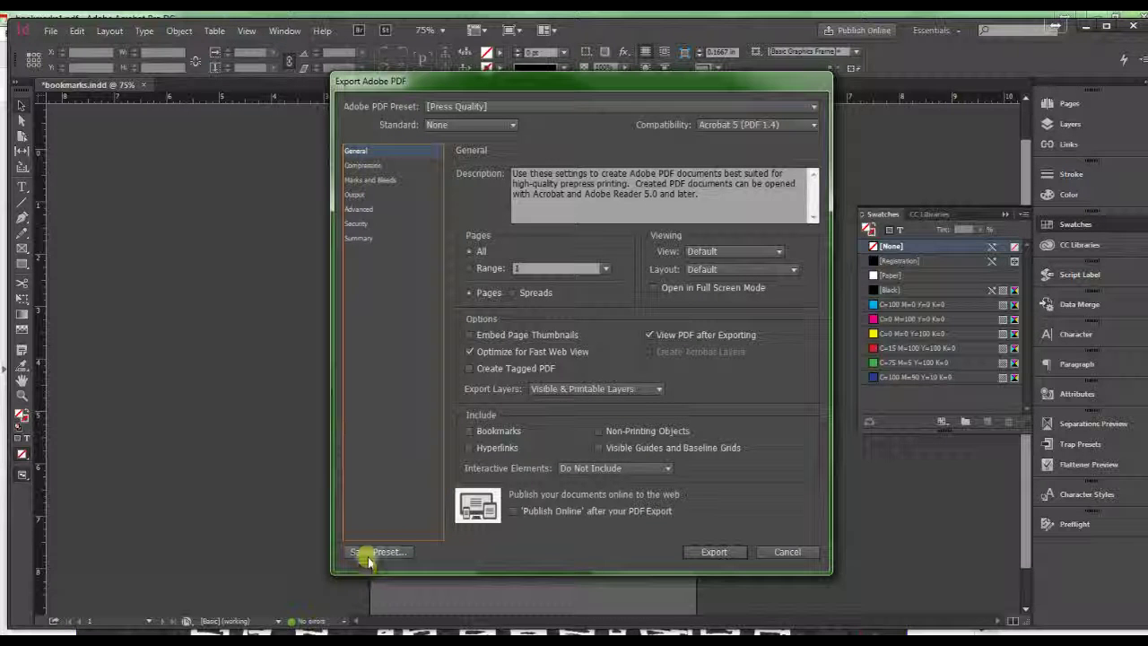
{"action": "left_click", "coordinate": [717, 552]}
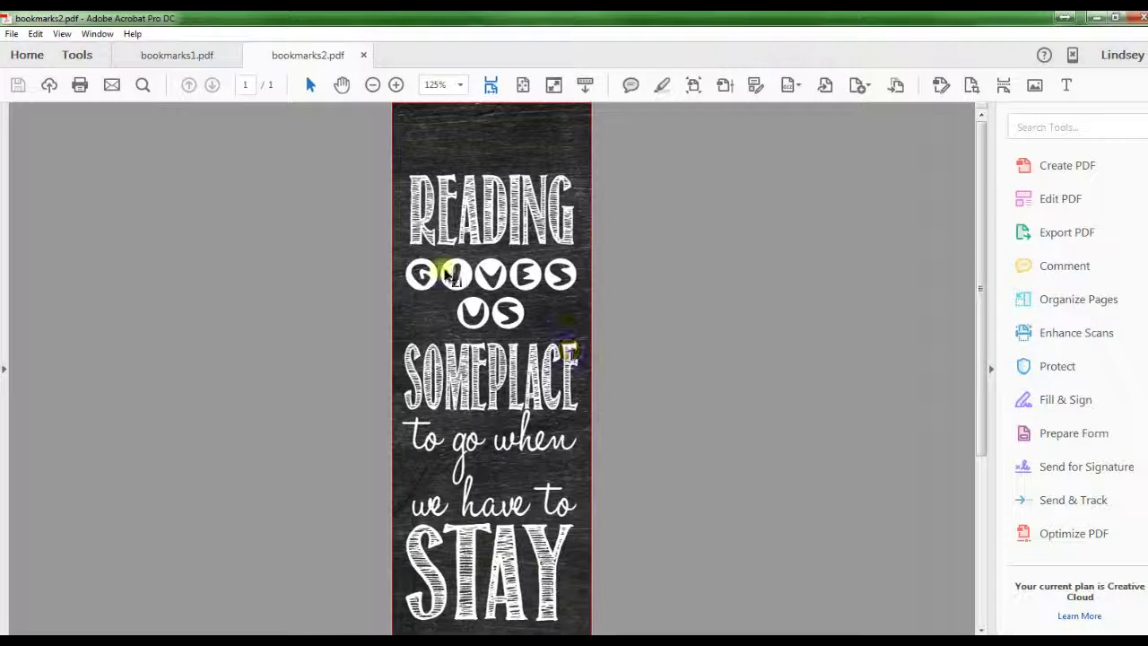
{"action": "left_click", "coordinate": [191, 57]}
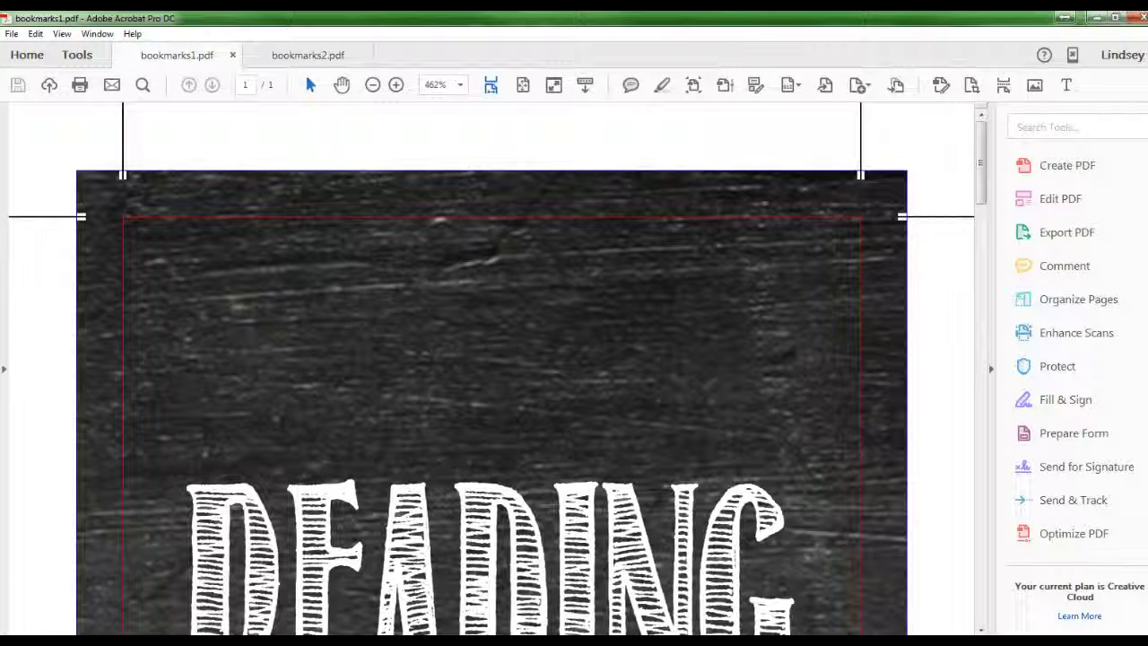
{"action": "mouse_move", "coordinate": [650, 642]}
{"action": "left_click", "coordinate": [297, 56]}
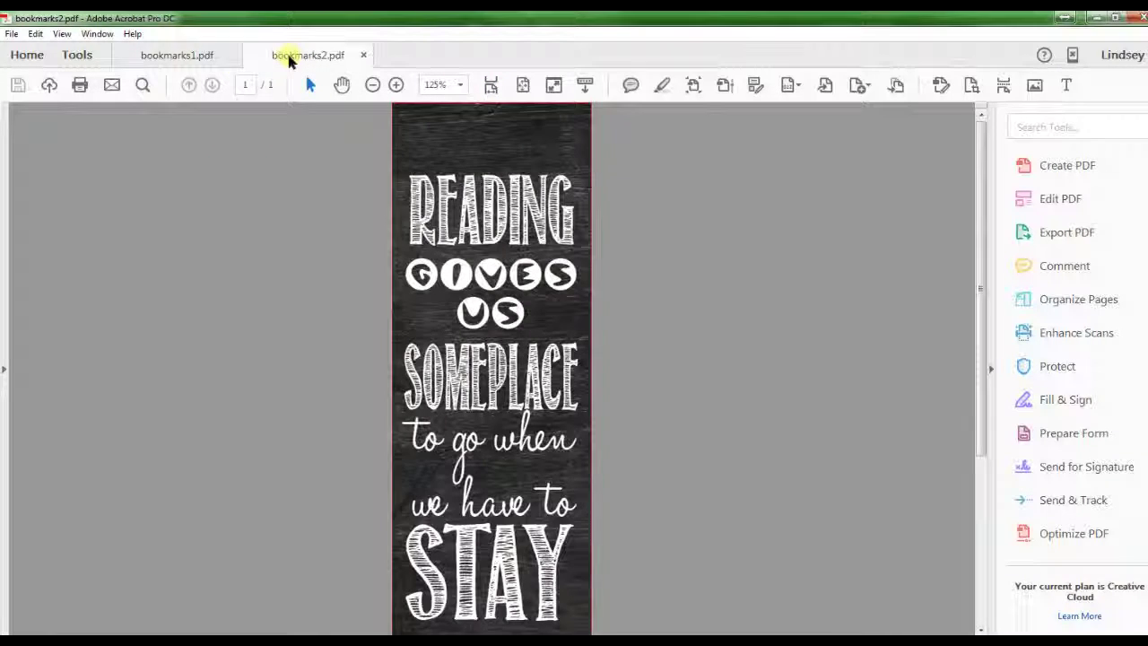
{"action": "left_click", "coordinate": [197, 58]}
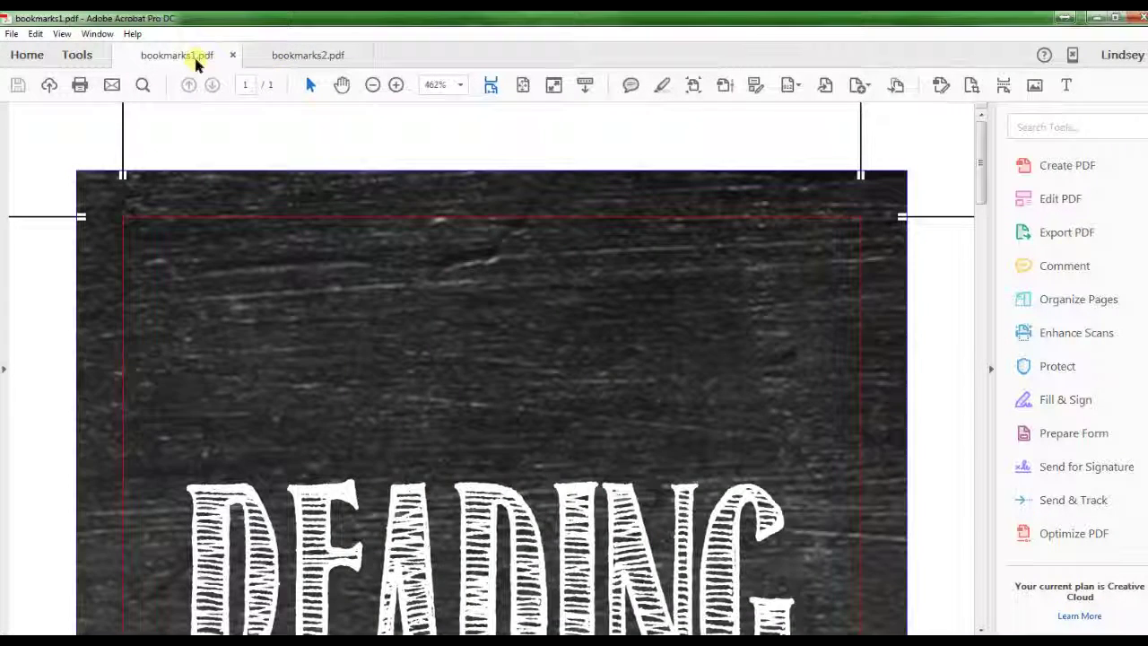
{"action": "left_click", "coordinate": [326, 58]}
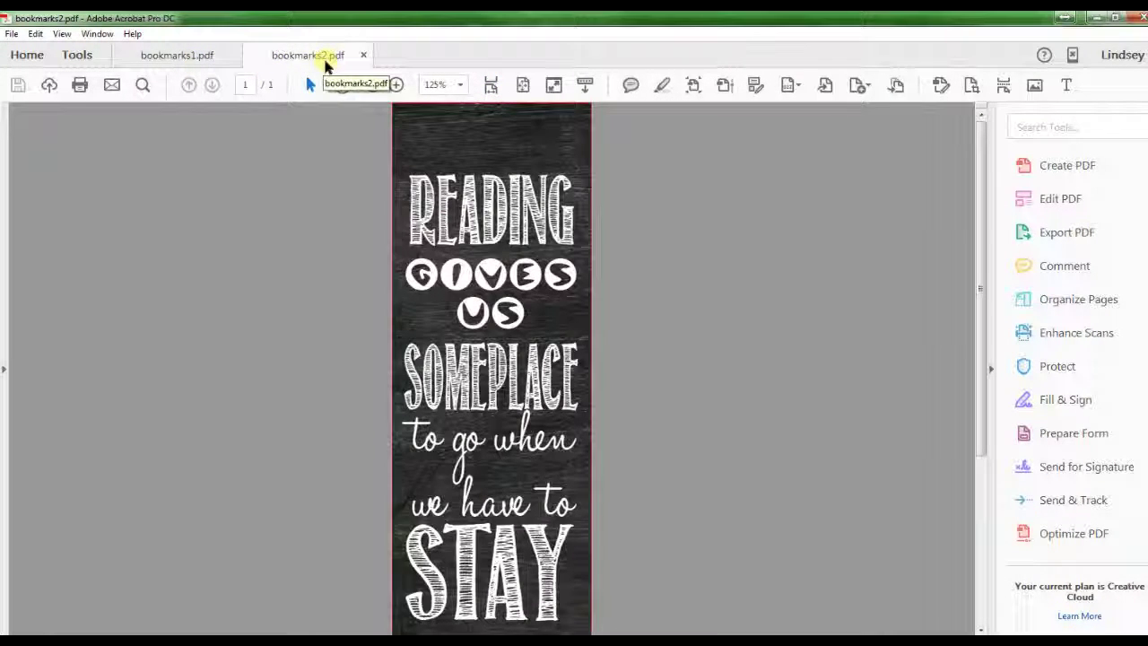